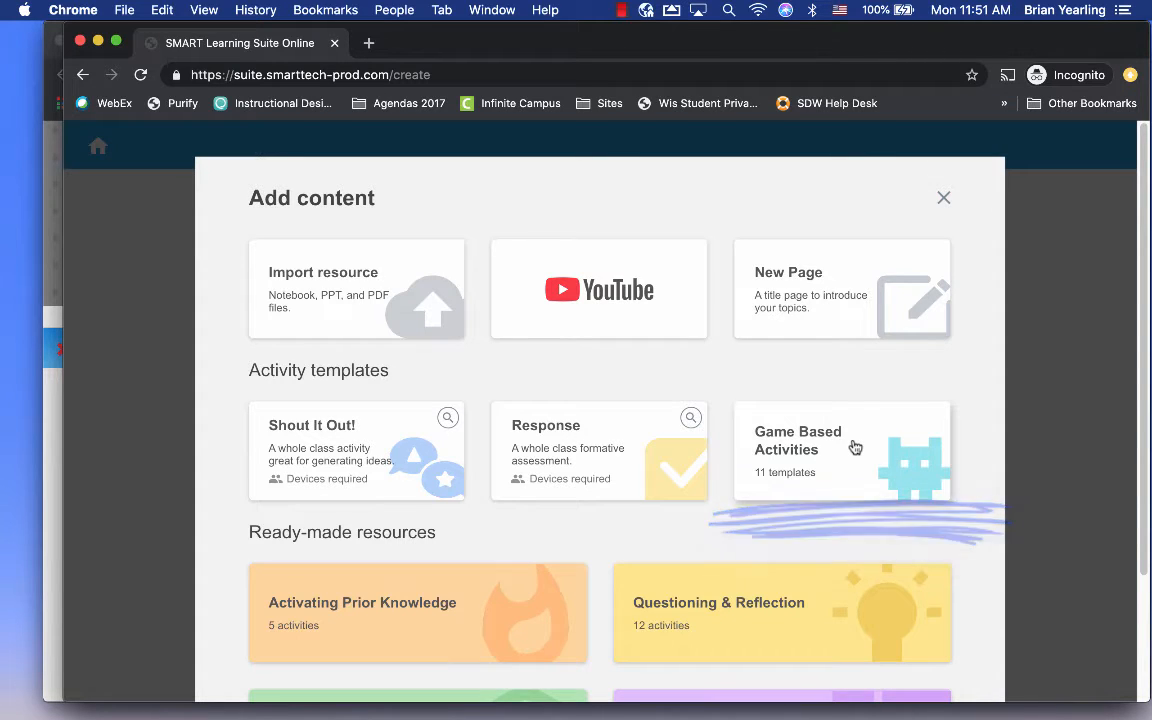
Add the "What do you want to know about the topic?" Shout It Out activity from the Activating Prior Knowledge resources.
{"action": "scroll", "coordinate": [846, 443], "scroll_direction": "down", "scroll_amount": 3}
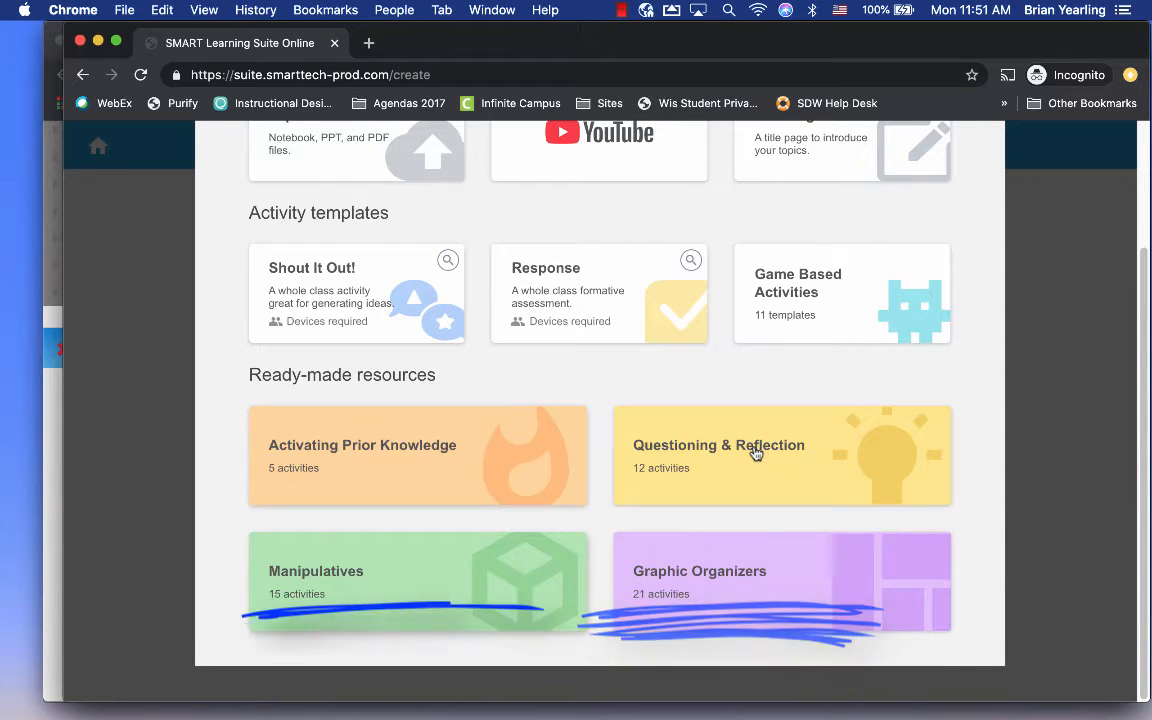
{"action": "left_click", "coordinate": [493, 471]}
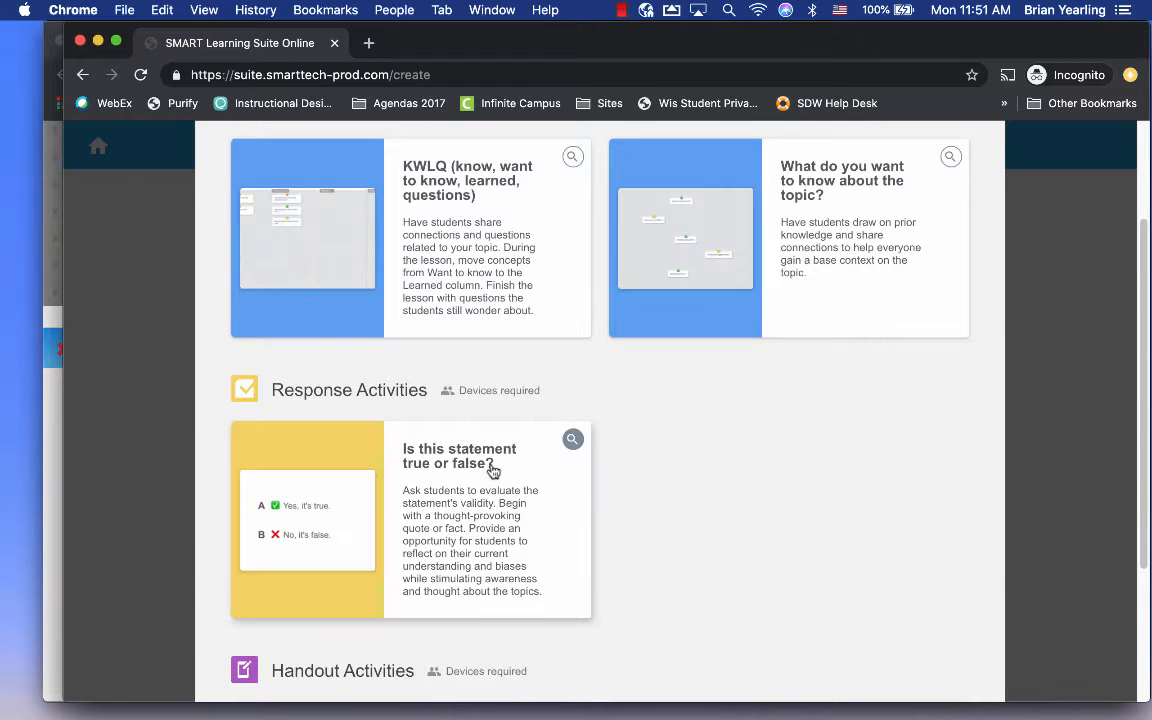
{"action": "scroll", "coordinate": [493, 471], "scroll_direction": "up", "scroll_amount": 3}
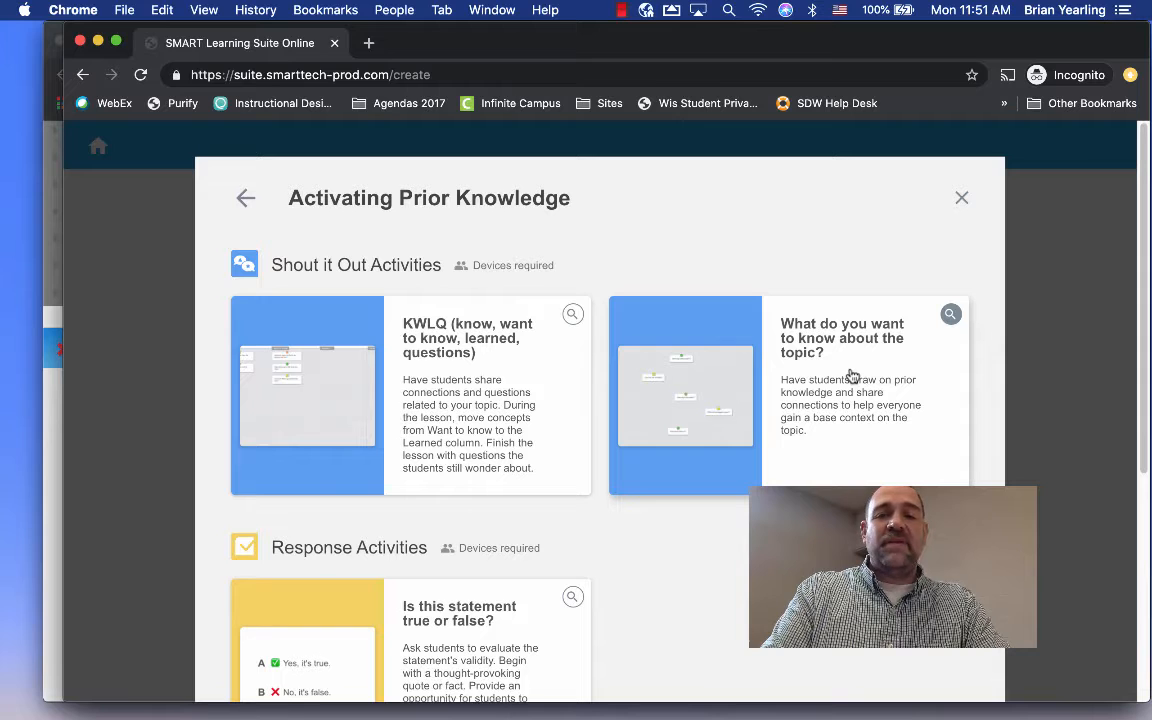
{"action": "left_click", "coordinate": [699, 403]}
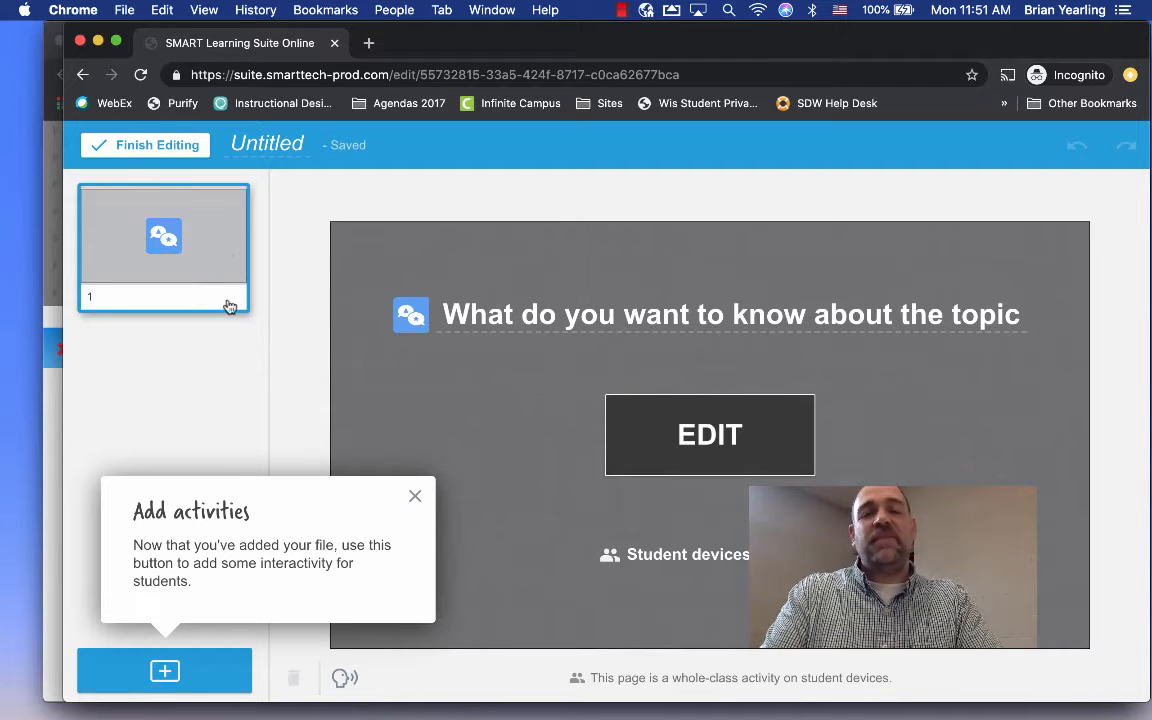
Edit the Shout It Out activity to sort contributions by categories named Topic 1, Topic 2 and Topic 3.
{"action": "left_click", "coordinate": [741, 457]}
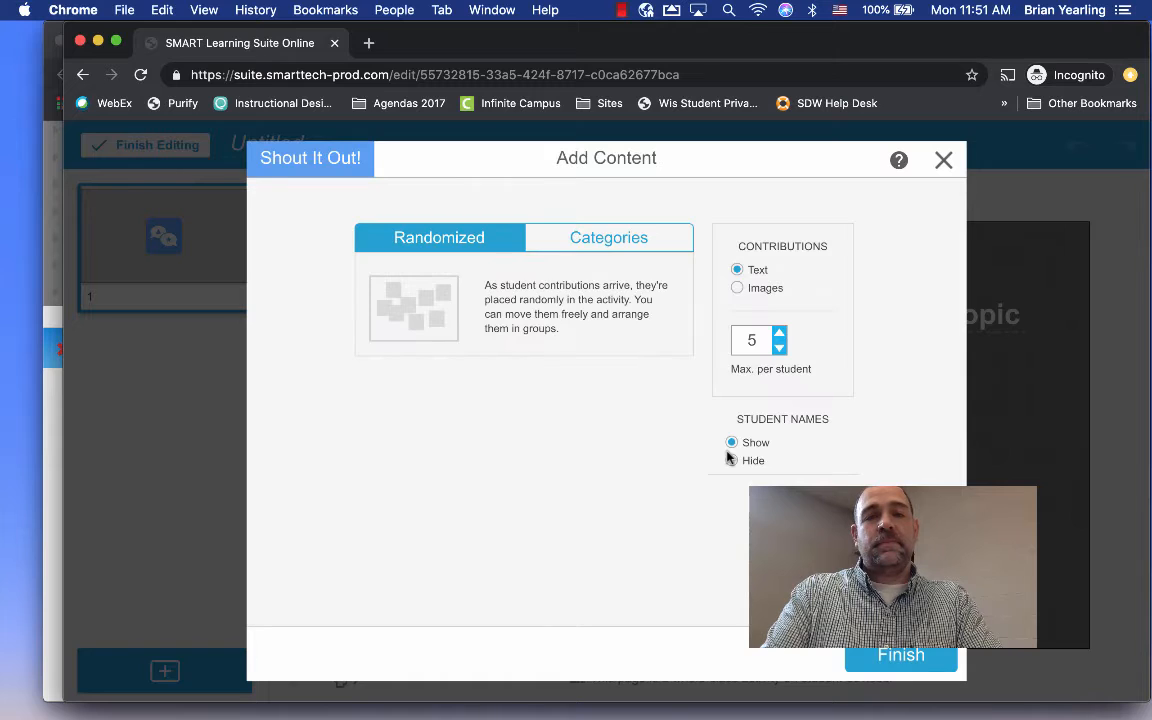
{"action": "left_click", "coordinate": [589, 243]}
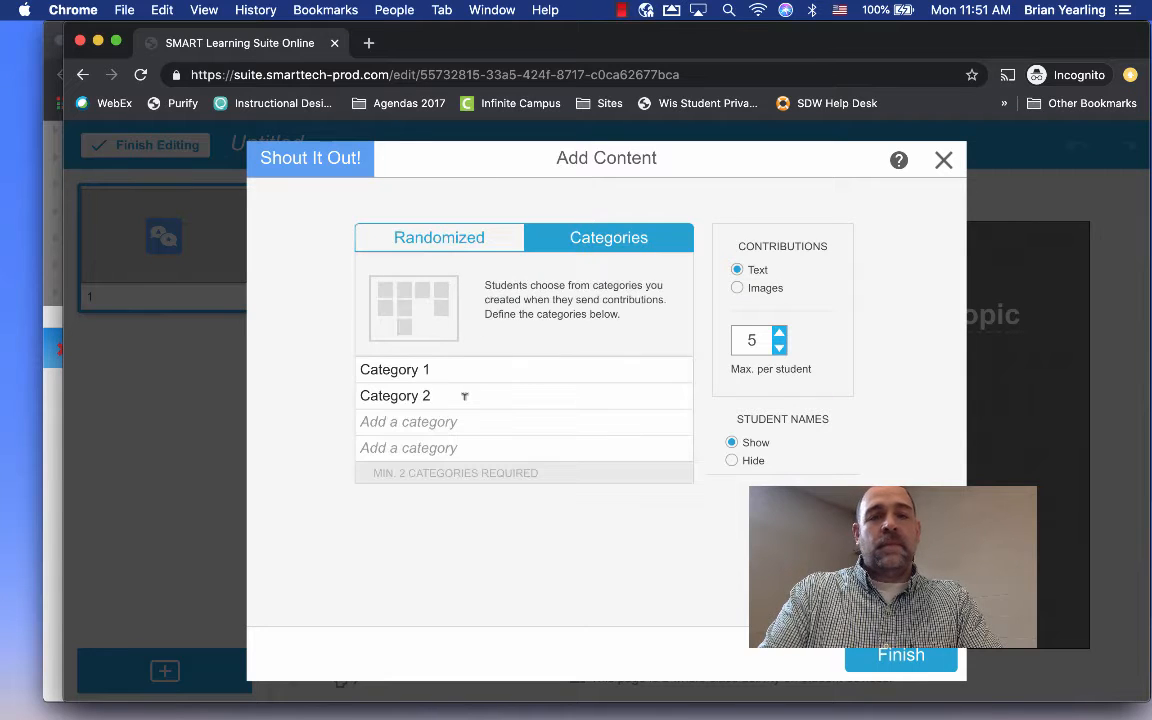
{"action": "left_click", "coordinate": [438, 369]}
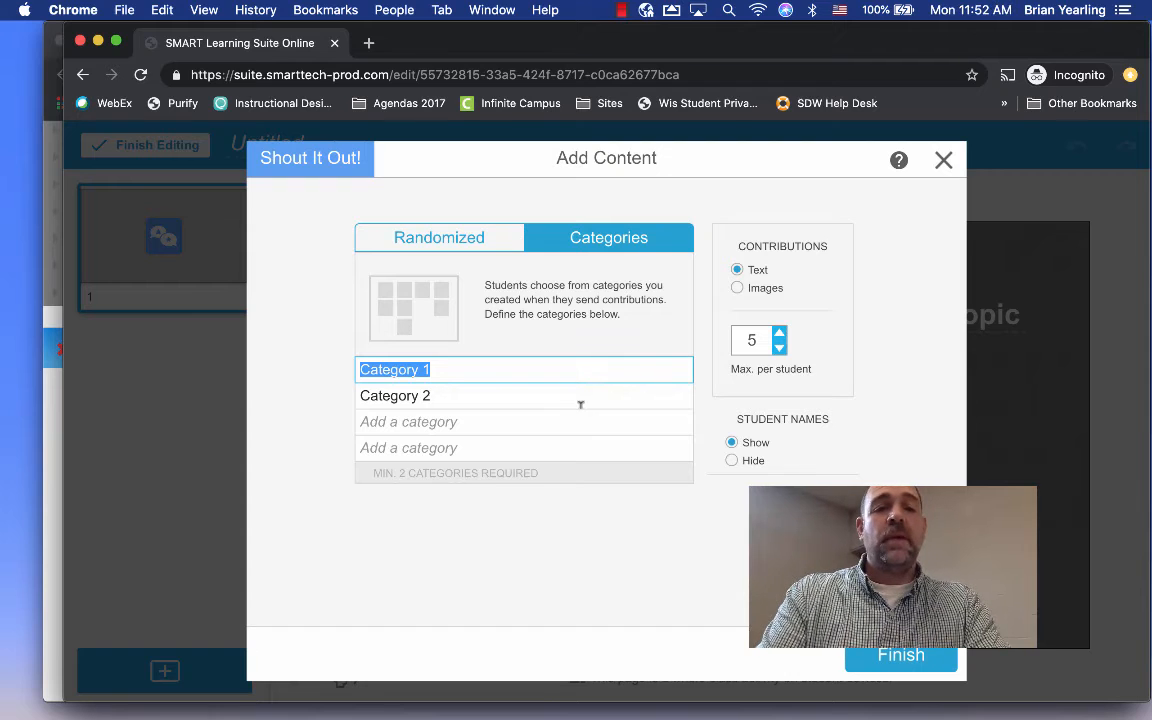
{"action": "type", "text": "Topic"}
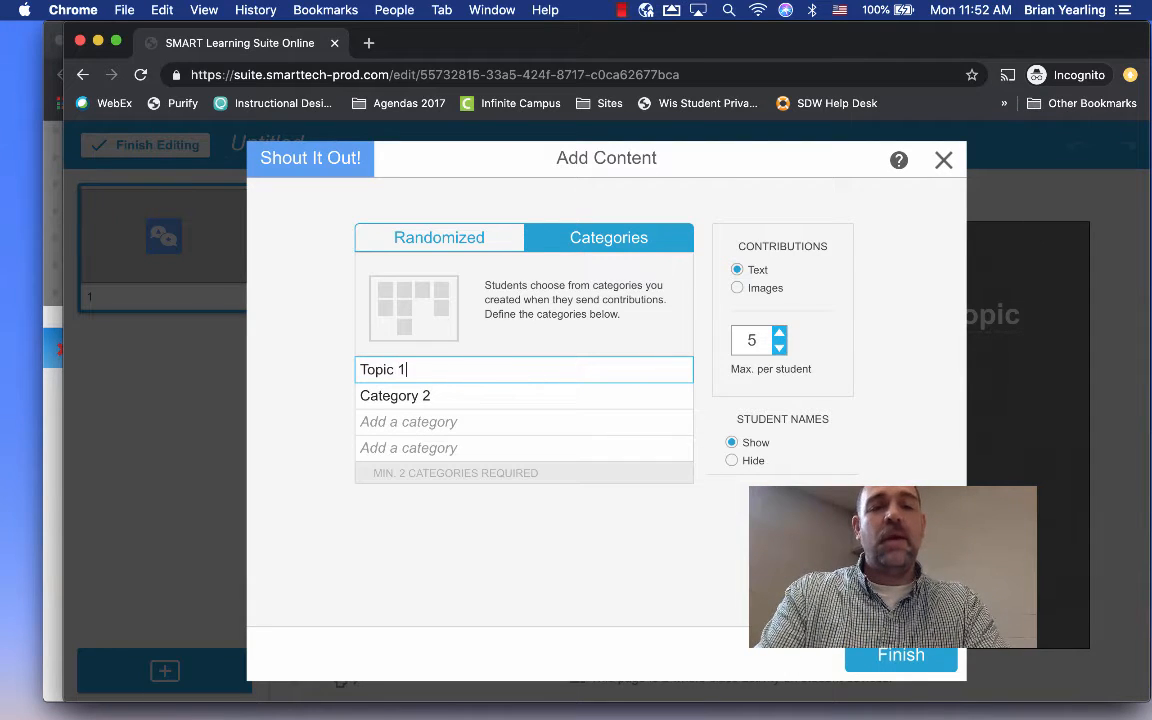
{"action": "key", "text": "Return"}
{"action": "left_click", "coordinate": [348, 375]}
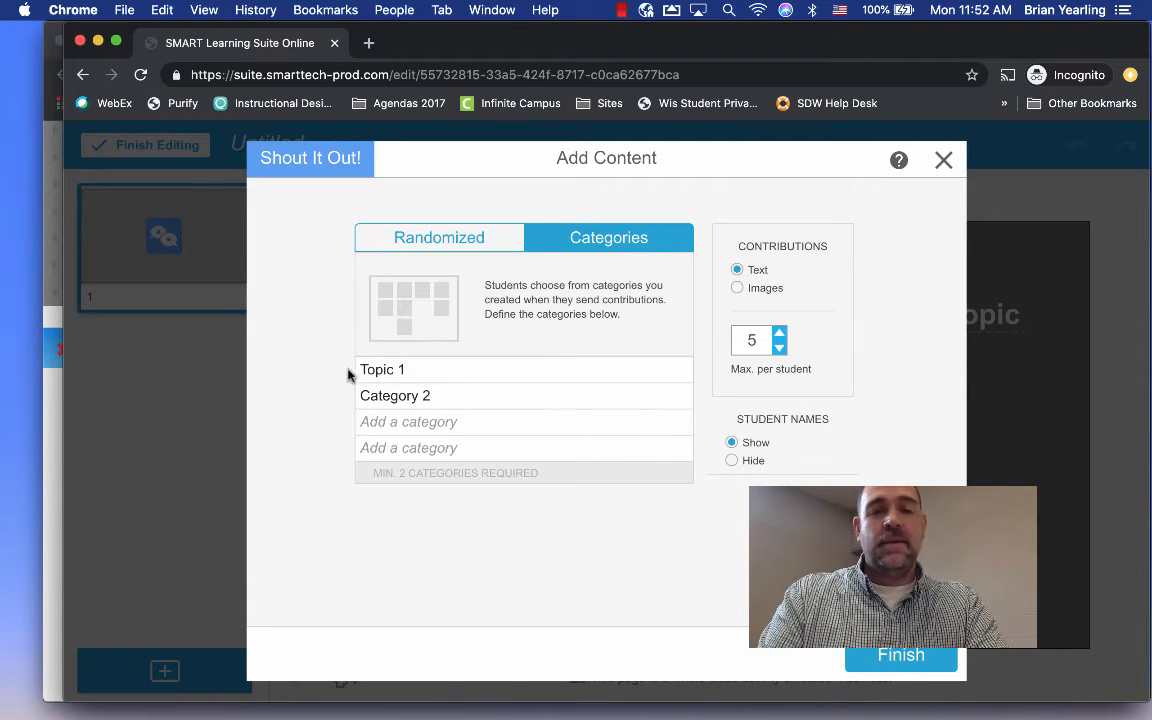
{"action": "left_click", "coordinate": [397, 390]}
{"action": "type", "text": "Topic"}
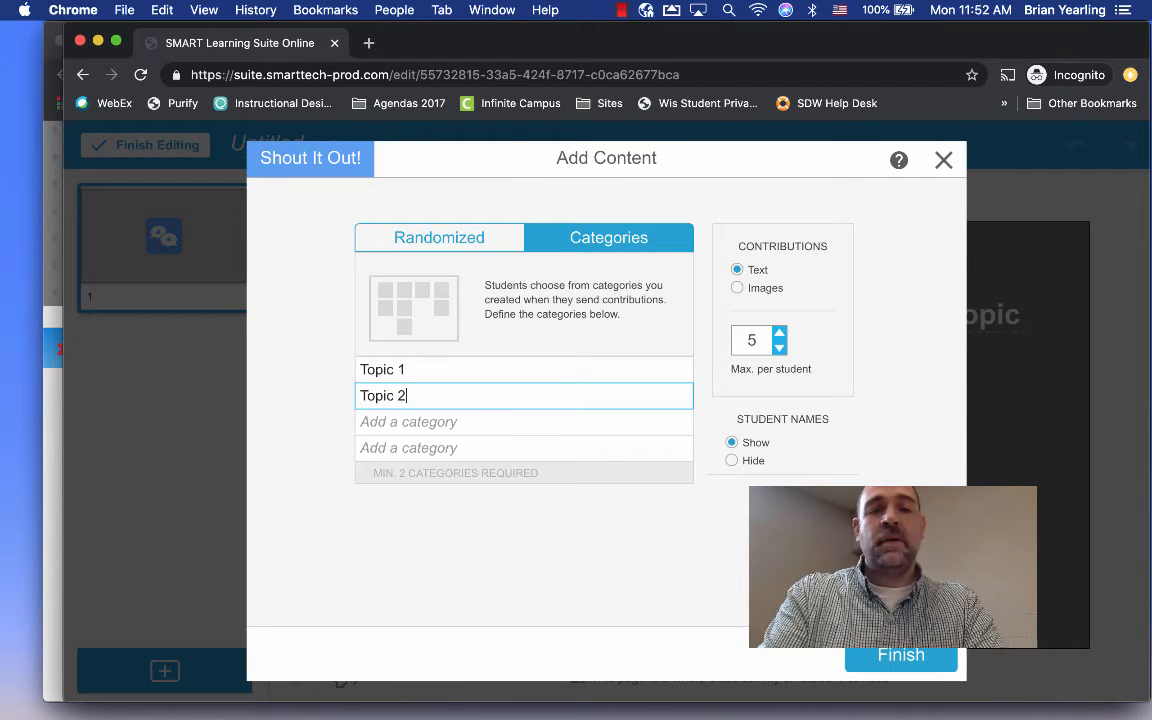
{"action": "key", "text": "Return"}
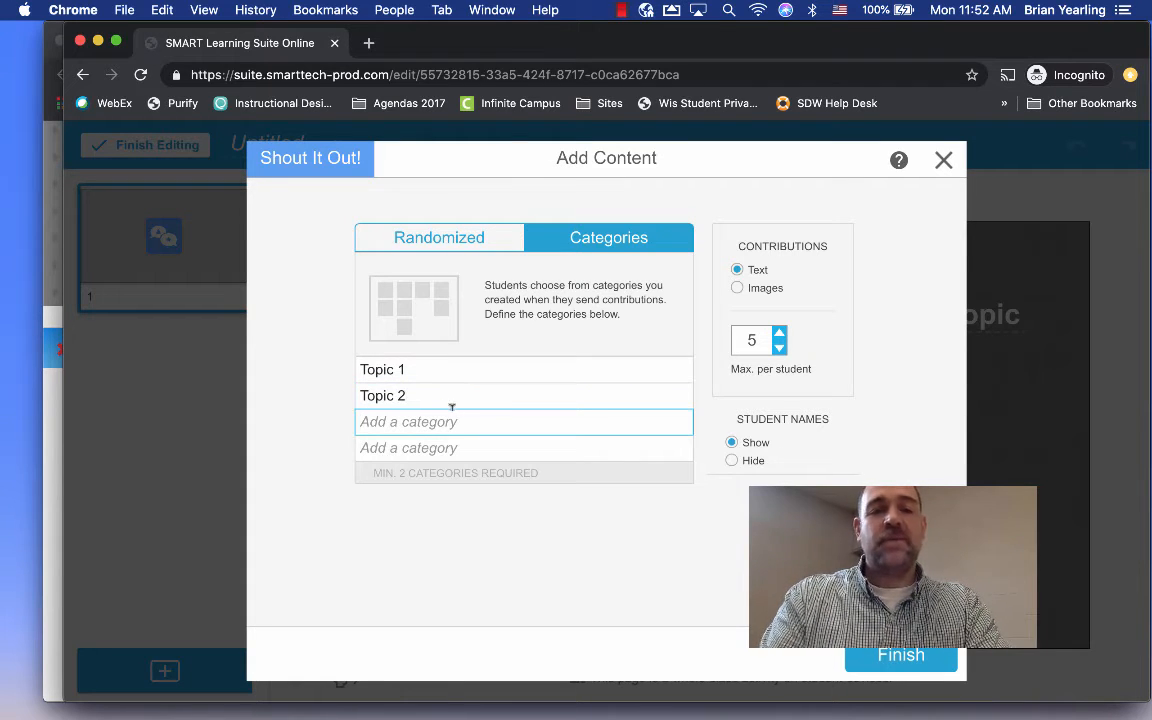
{"action": "type", "text": "Topic 3"}
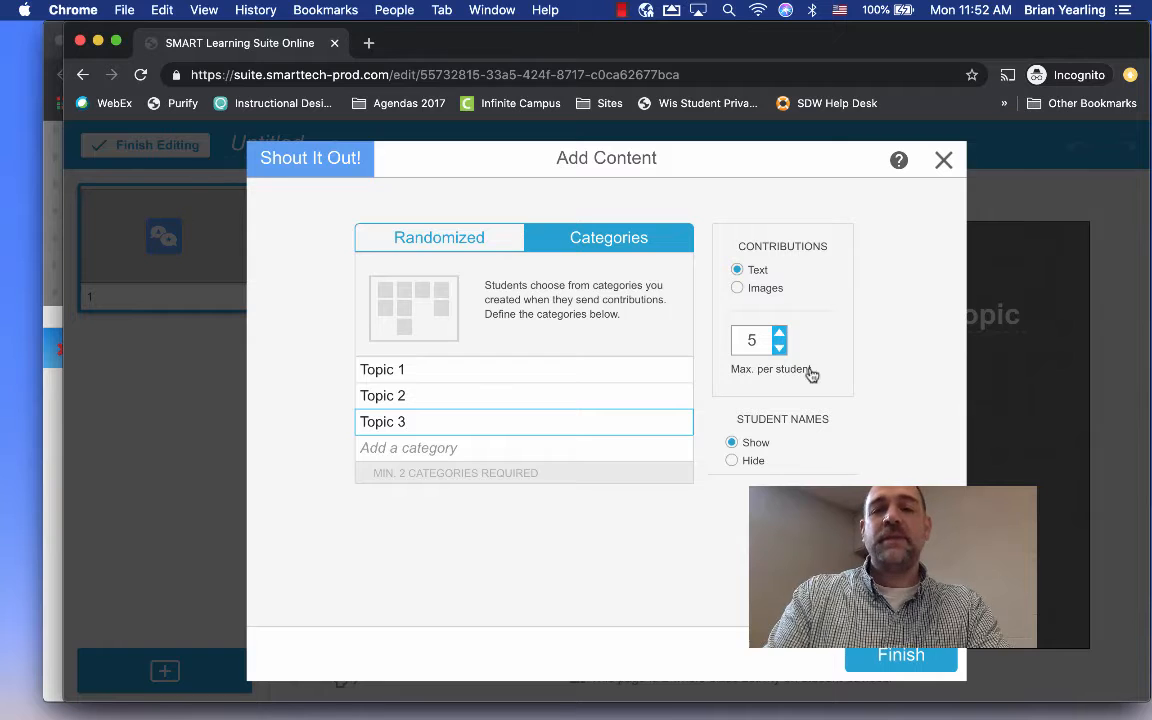
Limit contributions to 2 per student, hide student names, and finish the Shout It Out setup.
{"action": "left_click", "coordinate": [780, 349]}
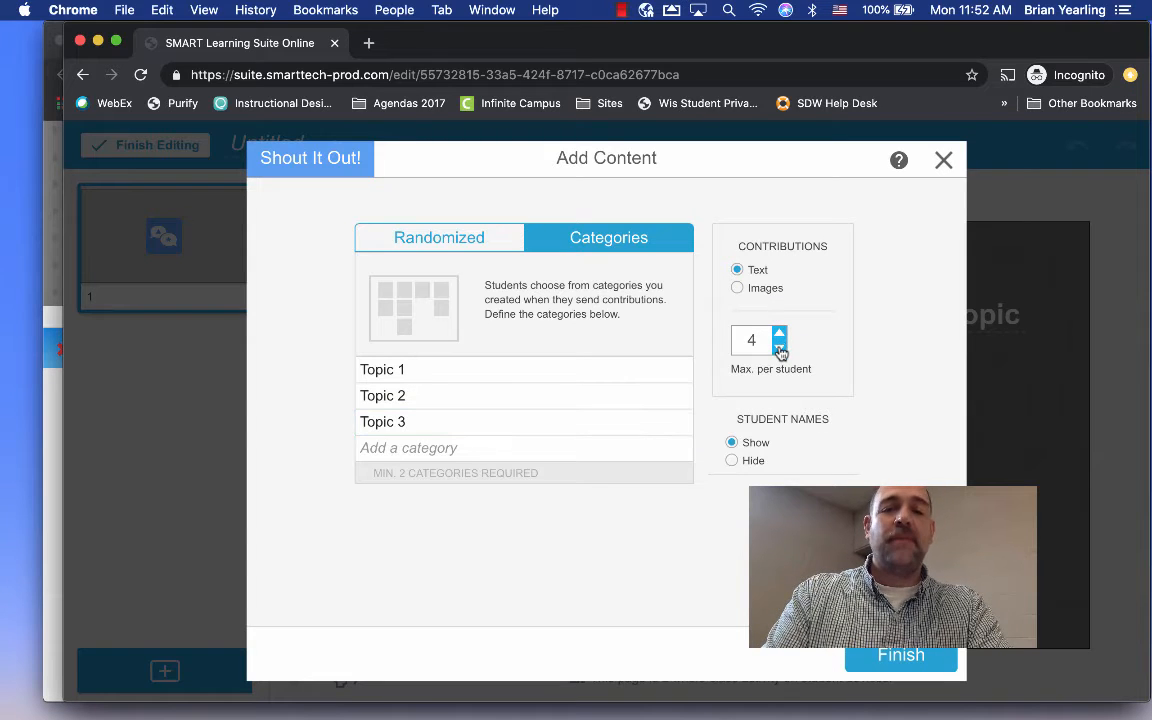
{"action": "left_click", "coordinate": [780, 349]}
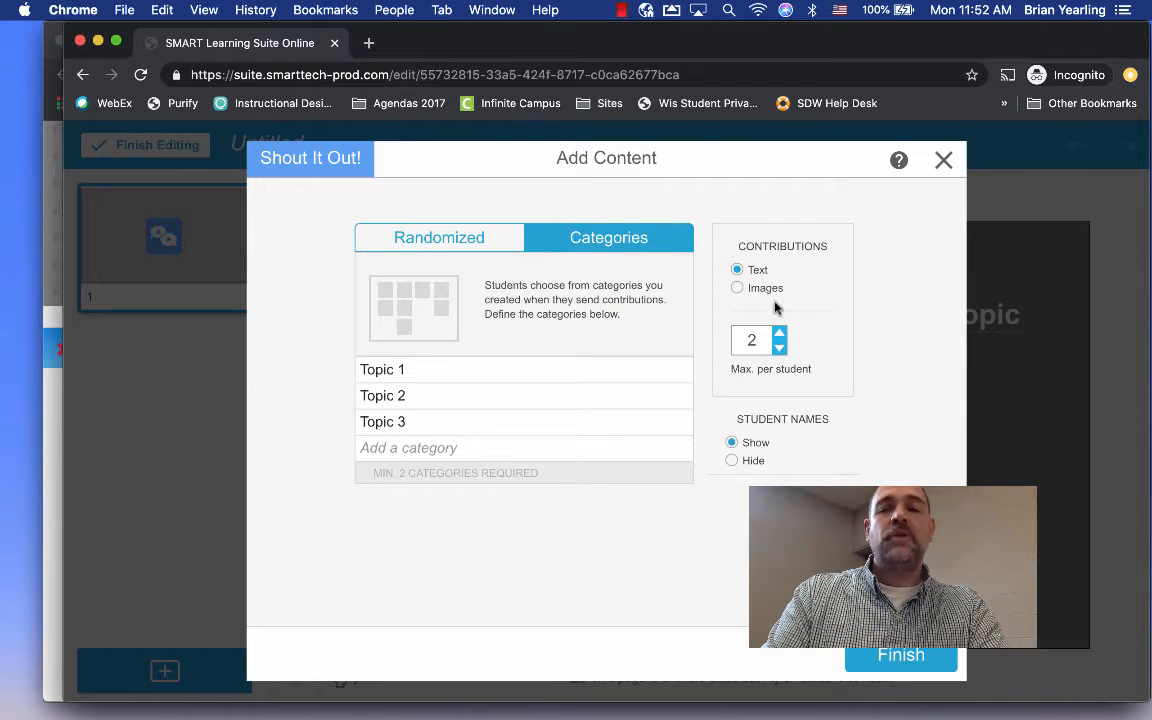
{"action": "left_click", "coordinate": [726, 462]}
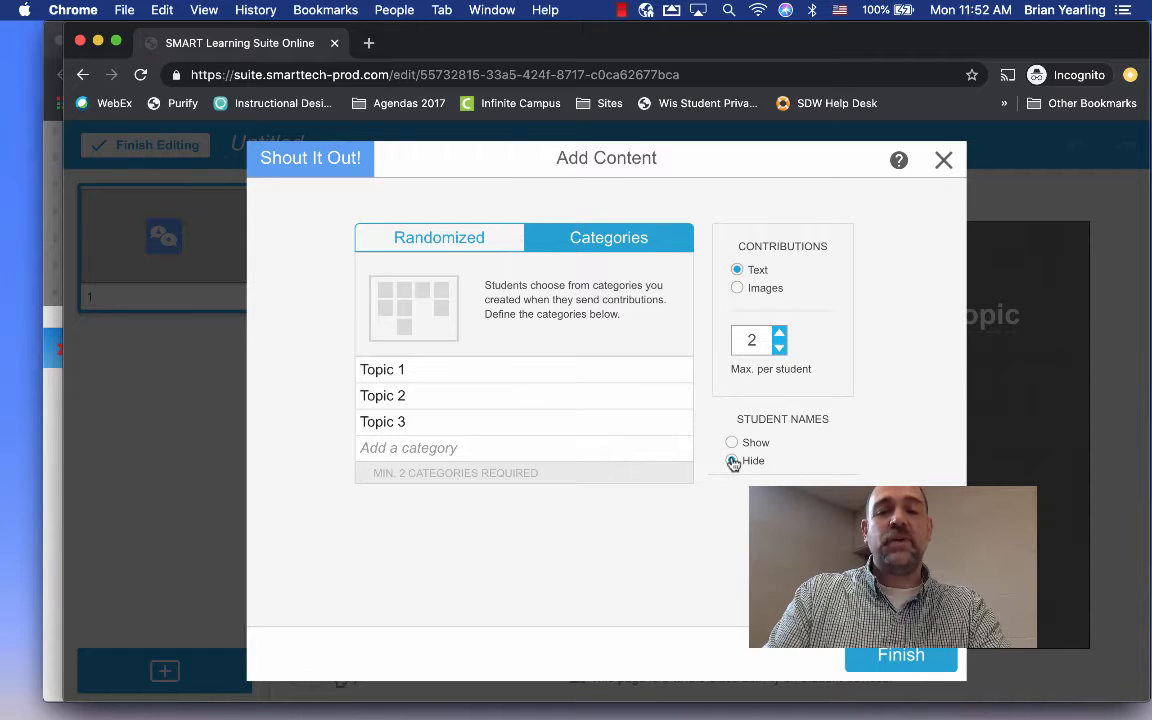
{"action": "left_click", "coordinate": [731, 444]}
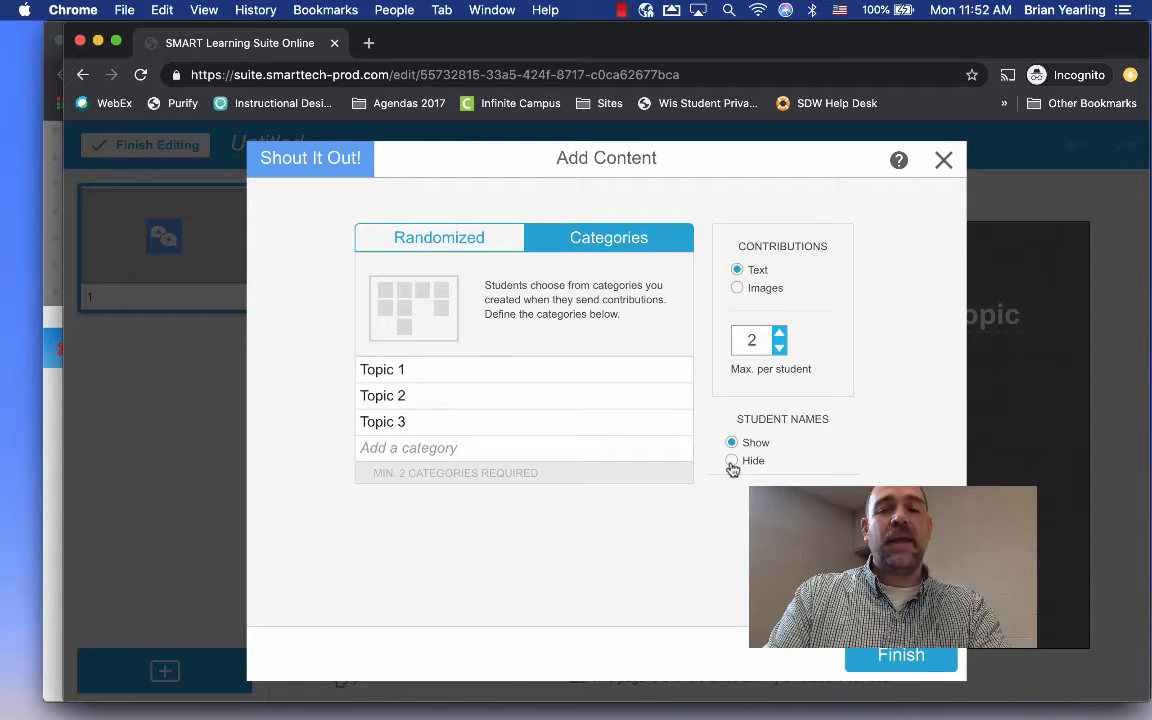
{"action": "left_click", "coordinate": [732, 462]}
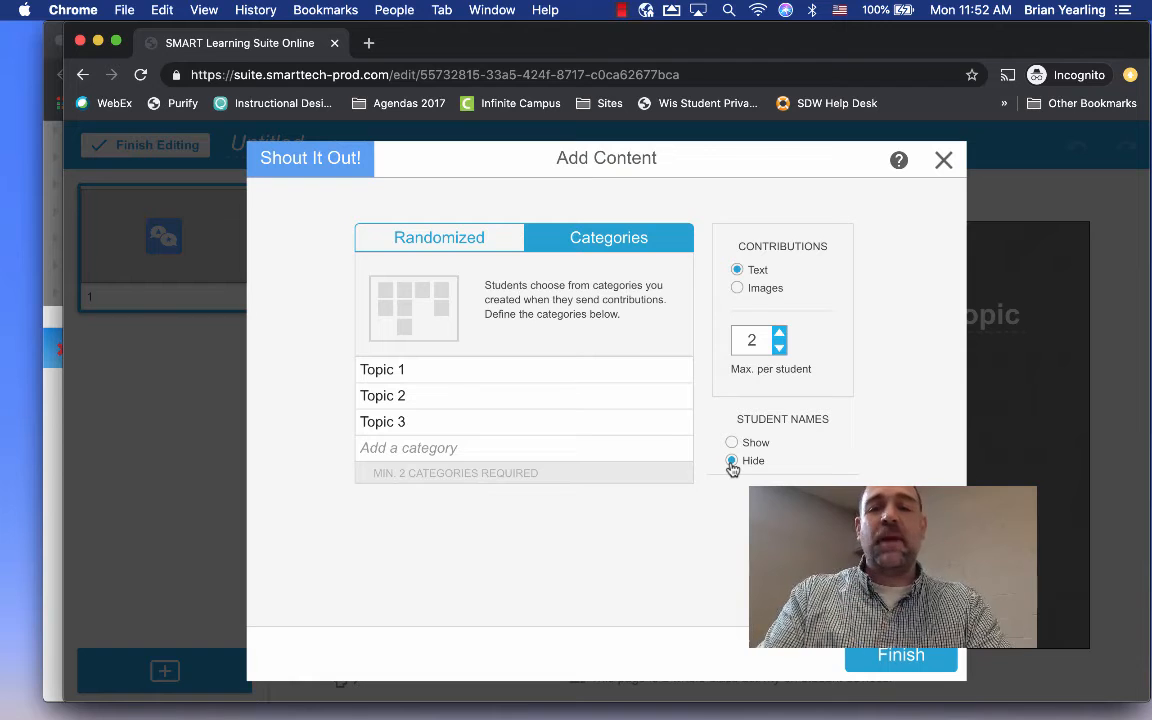
{"action": "left_click", "coordinate": [929, 657]}
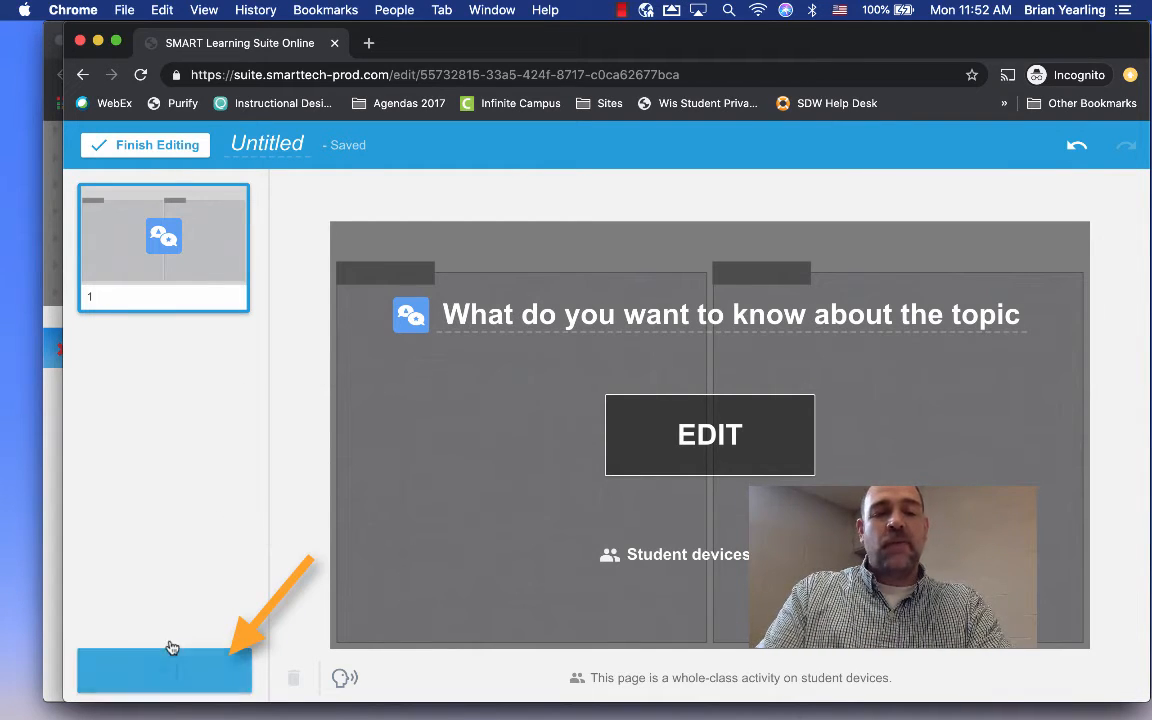
Add a new title page to the lesson after the Shout It Out activity.
{"action": "left_click", "coordinate": [165, 673]}
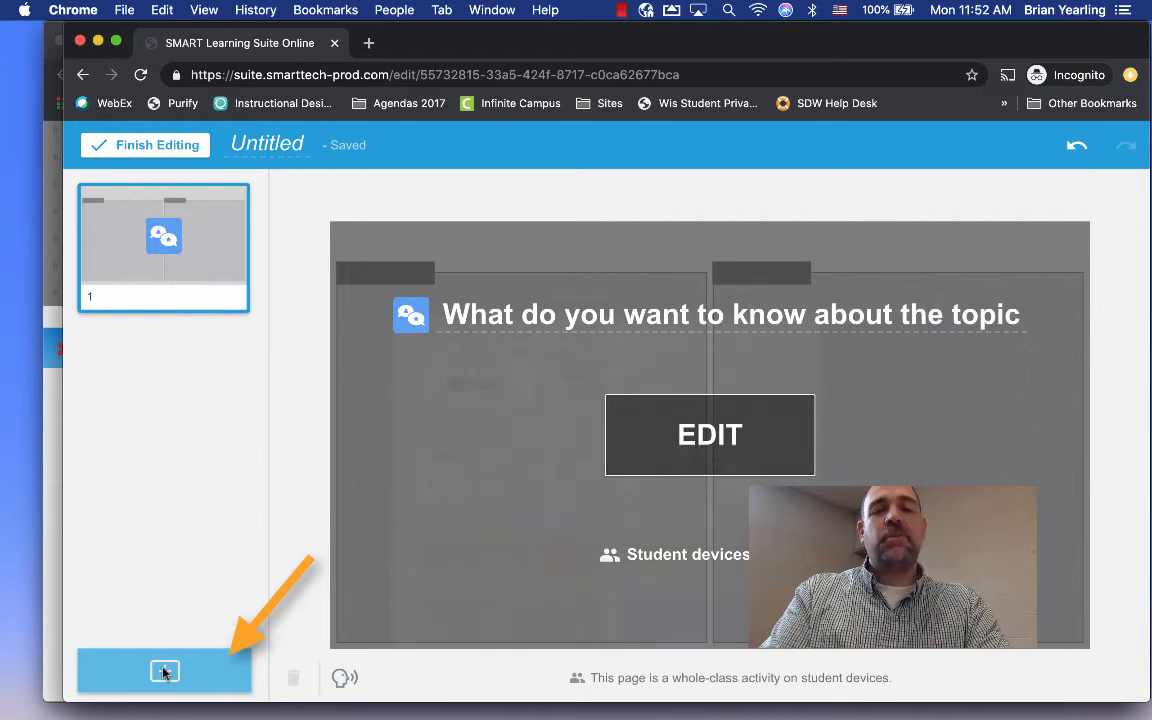
{"action": "scroll", "coordinate": [468, 584], "scroll_direction": "down", "scroll_amount": 3}
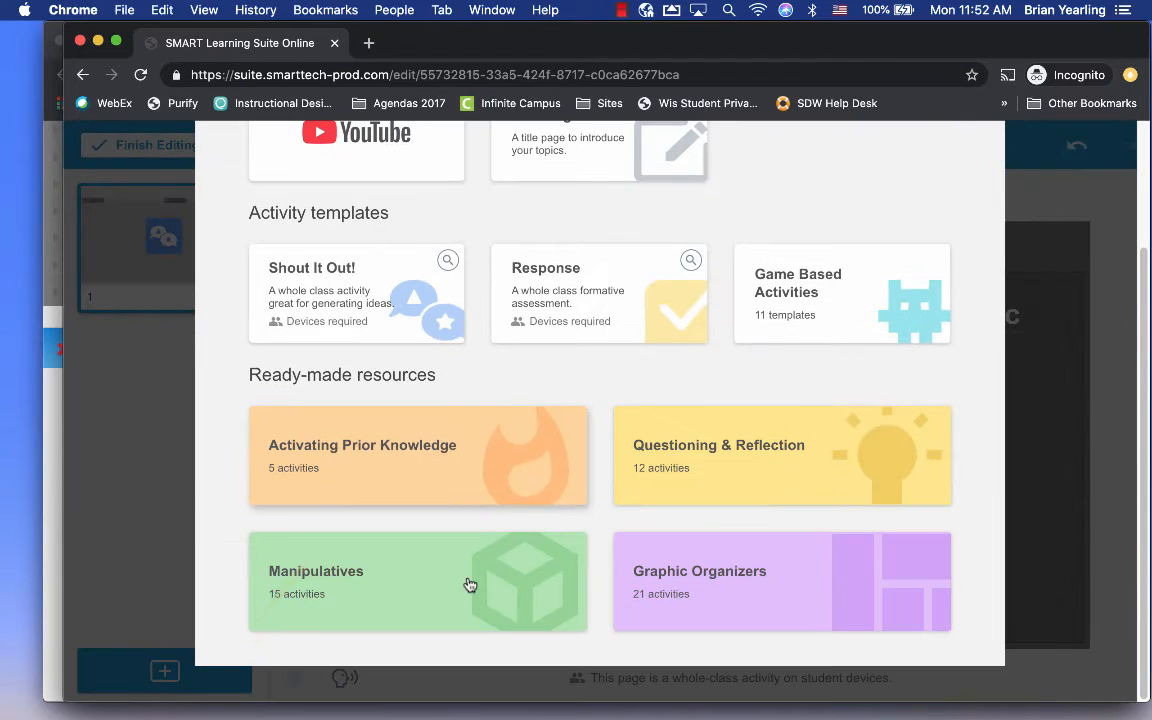
{"action": "scroll", "coordinate": [447, 385], "scroll_direction": "up", "scroll_amount": 2}
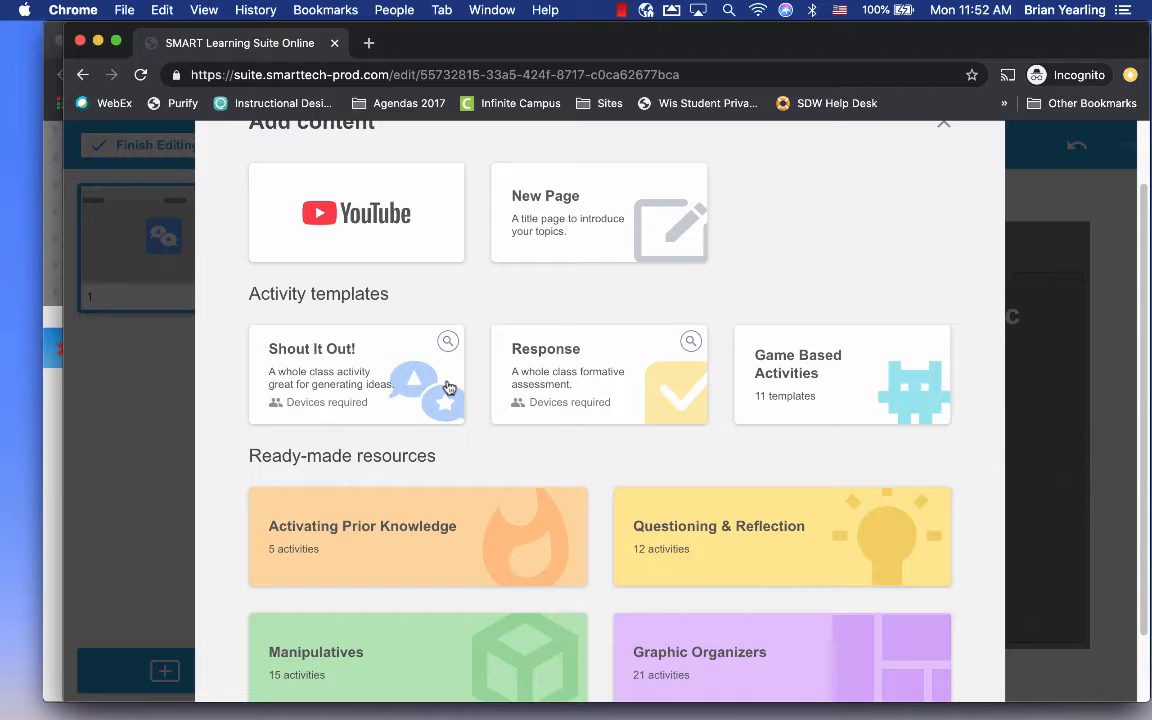
{"action": "left_click", "coordinate": [542, 198]}
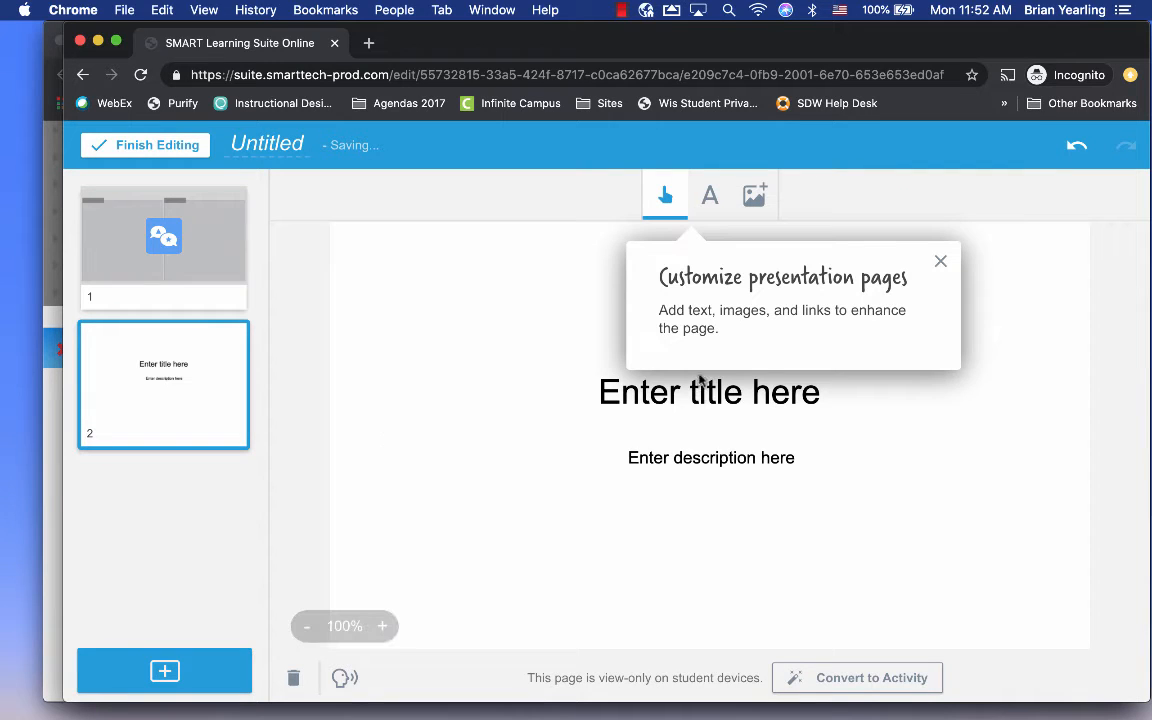
Replace the title placeholder on page 2 with "Instruction on Topic 1, 2, and 3".
{"action": "left_click", "coordinate": [697, 397]}
{"action": "left_click", "coordinate": [697, 397]}
{"action": "triple_click", "coordinate": [696, 394]}
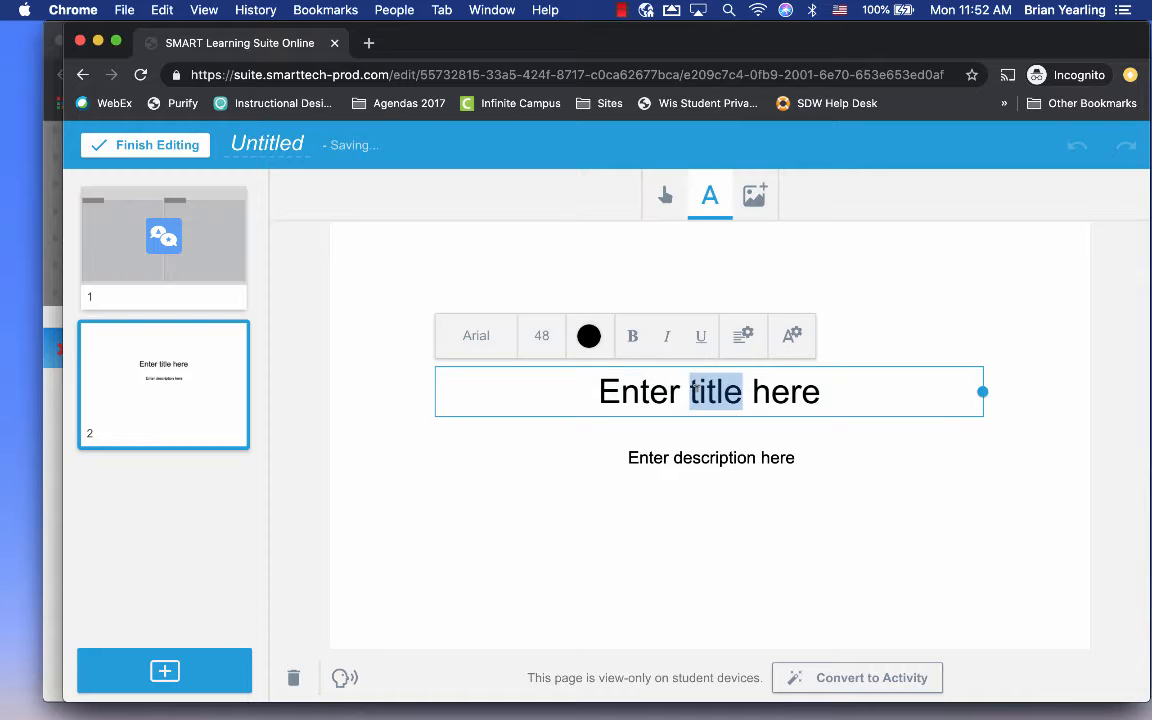
{"action": "key", "text": "BackSpace"}
{"action": "type", "text": "Instruc"}
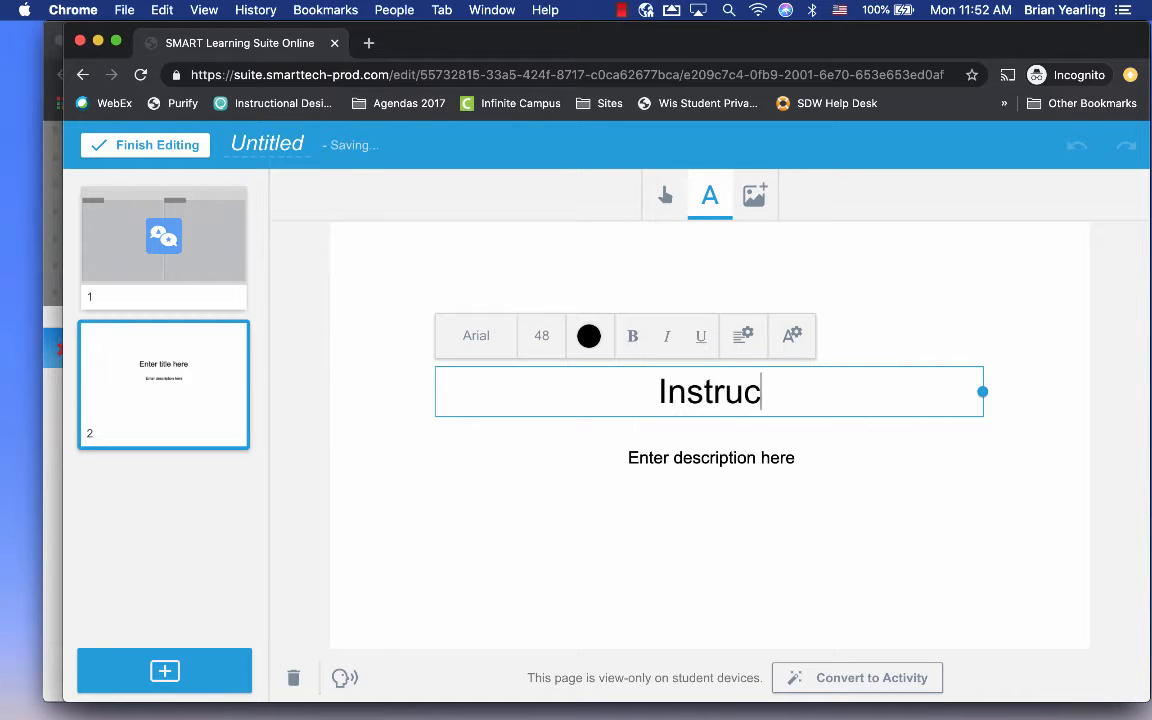
{"action": "type", "text": "tion on Top"}
{"action": "key", "text": "BackSpace"}
{"action": "type", "text": "opi"}
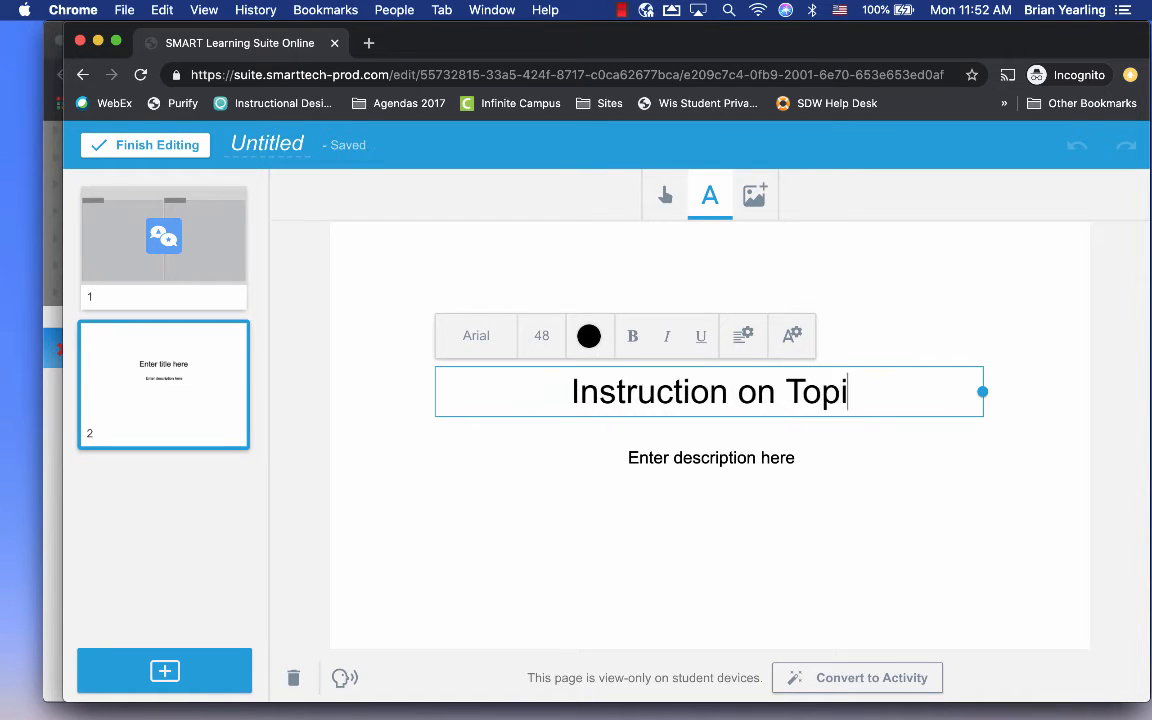
{"action": "type", "text": "c 1, 2, and 3"}
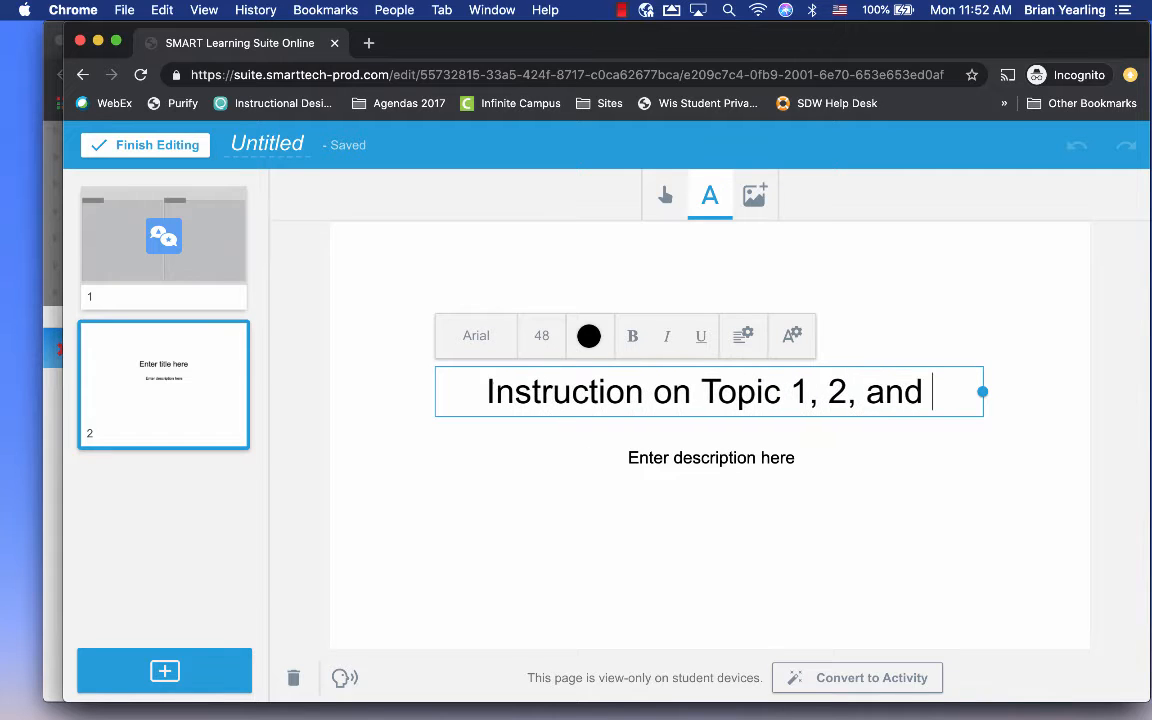
{"action": "left_click", "coordinate": [714, 532]}
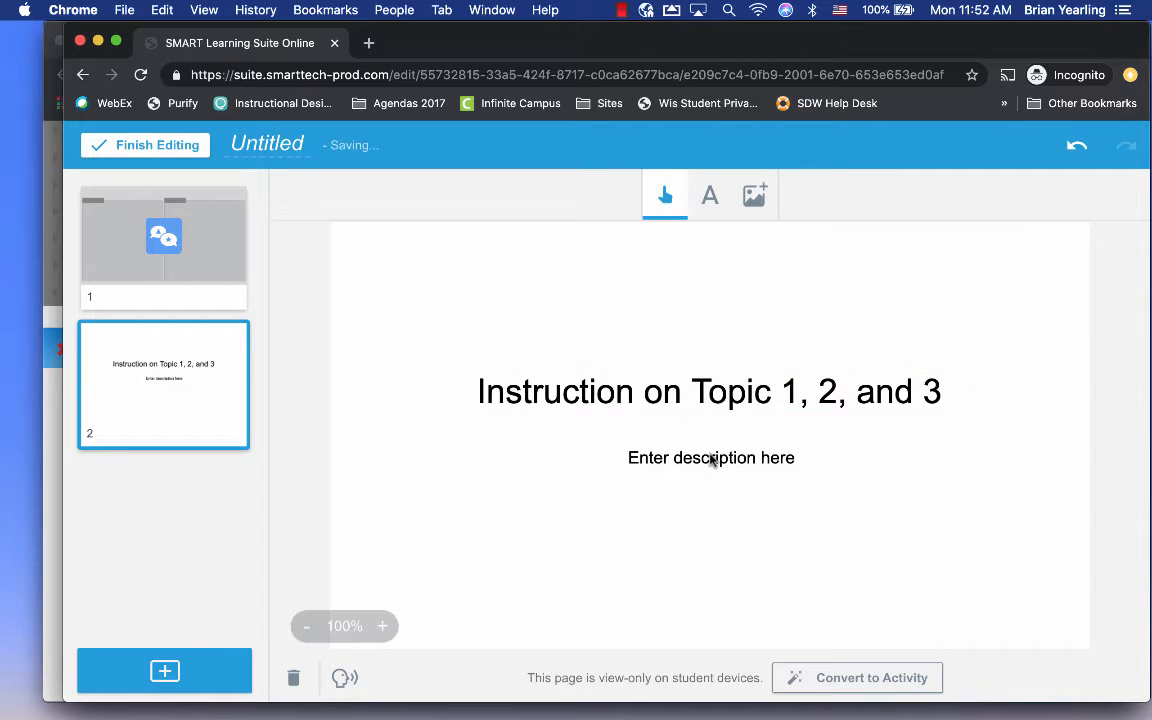
Move the title on page 2 up and slightly to the left, away from the description.
{"action": "left_click", "coordinate": [712, 458]}
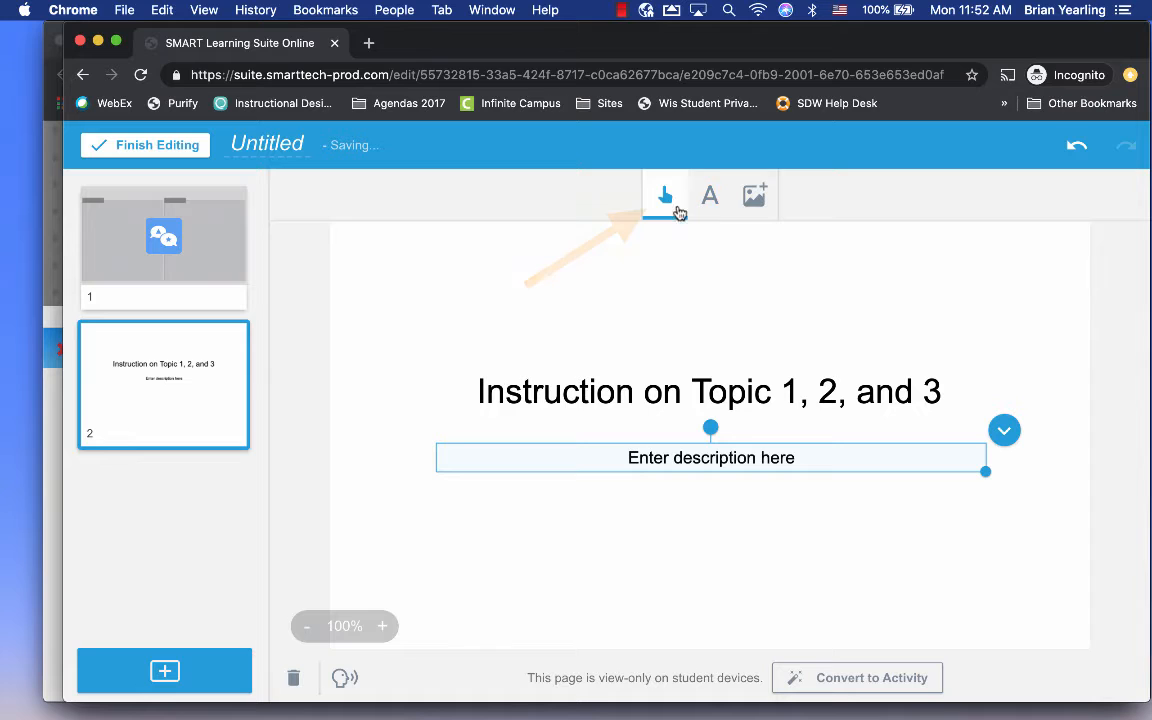
{"action": "left_click", "coordinate": [680, 412]}
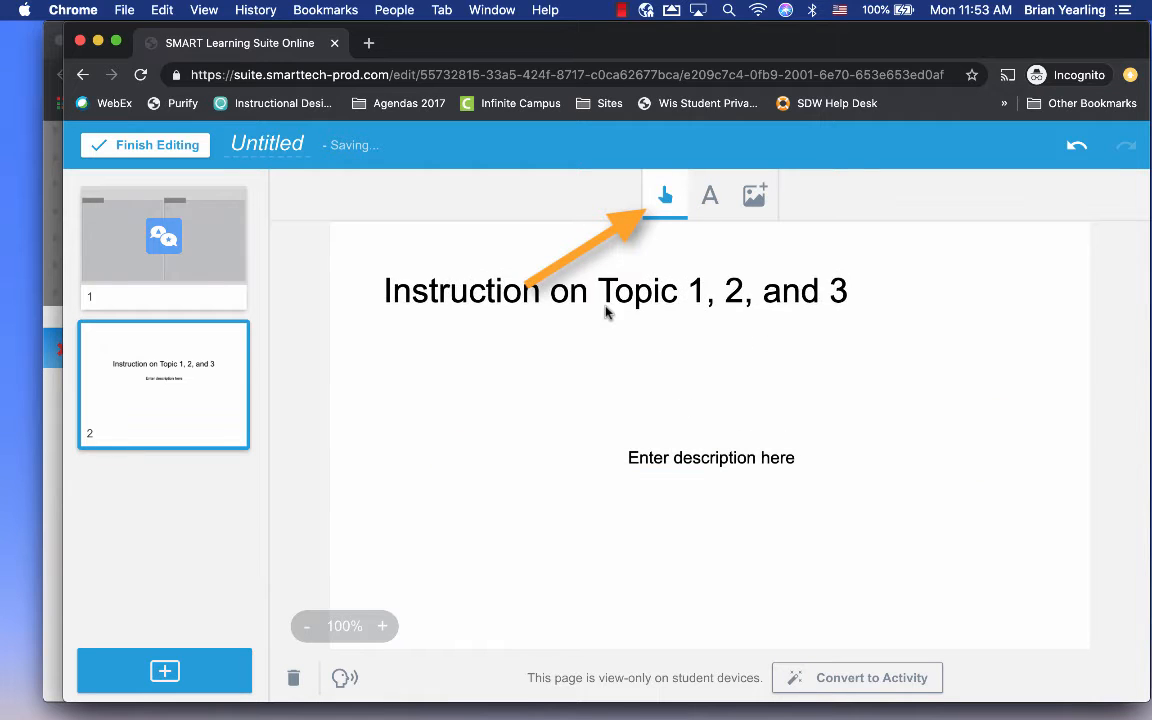
{"action": "left_click", "coordinate": [711, 205]}
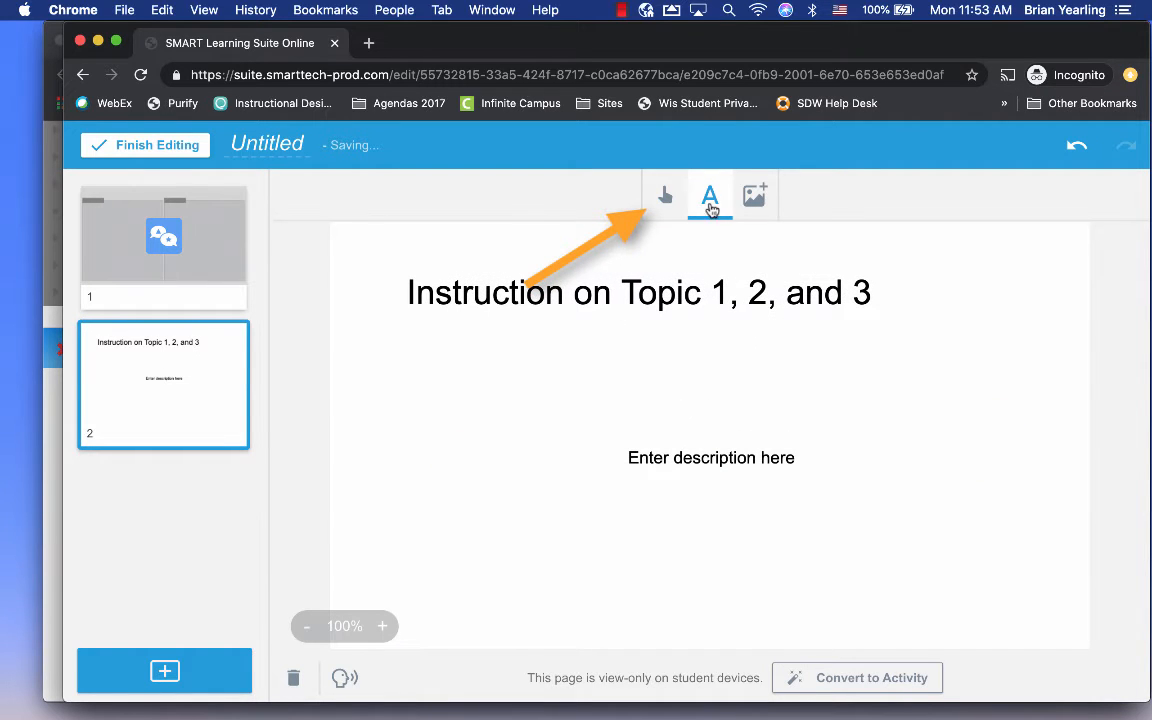
{"action": "left_click", "coordinate": [645, 365]}
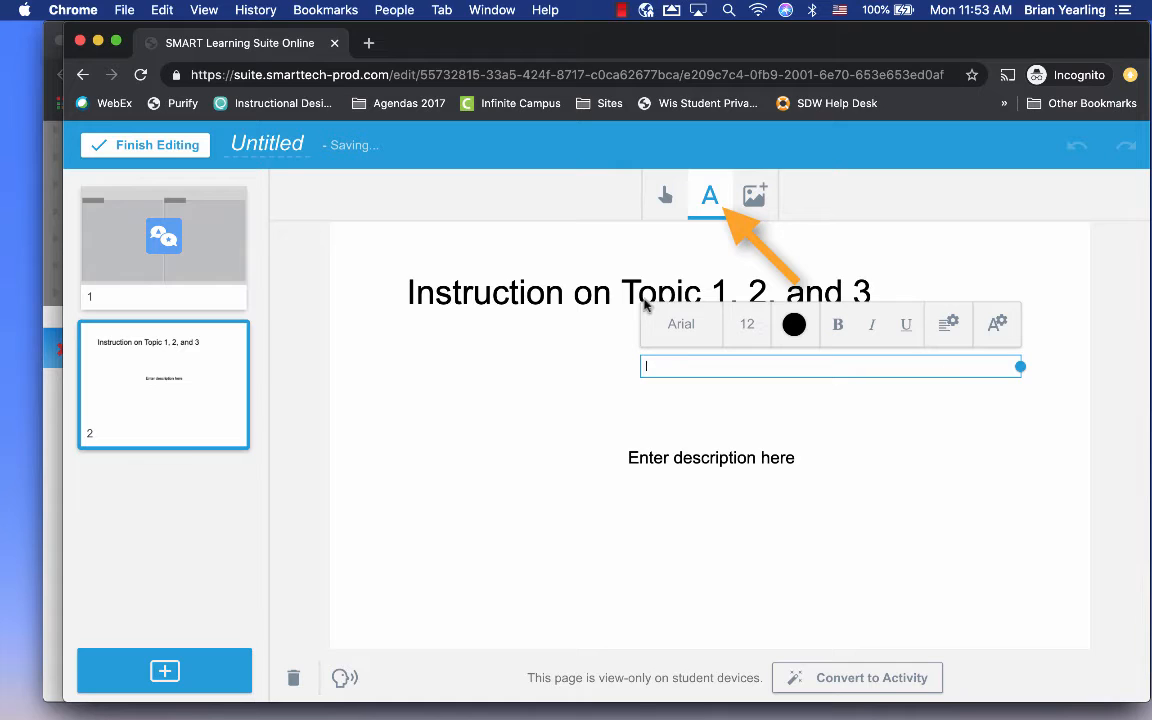
{"action": "left_click", "coordinate": [757, 496]}
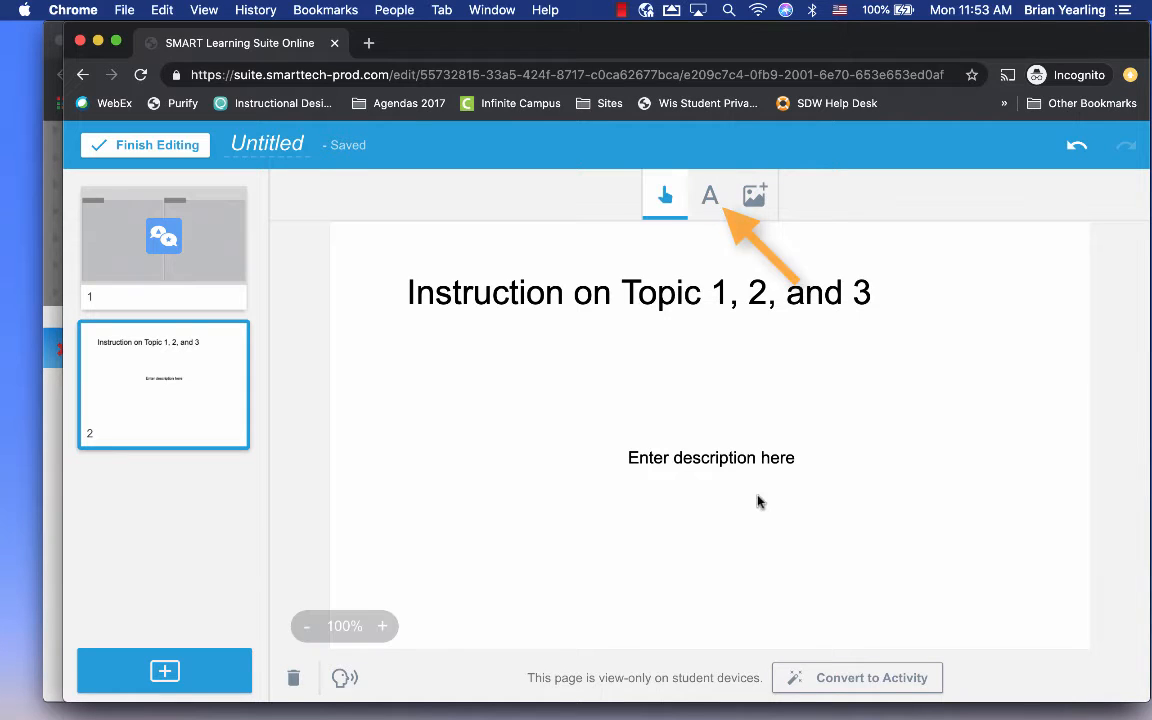
Search the online images for "topic 1" and insert the "Topics" lettering picture on page 2.
{"action": "left_click", "coordinate": [755, 198]}
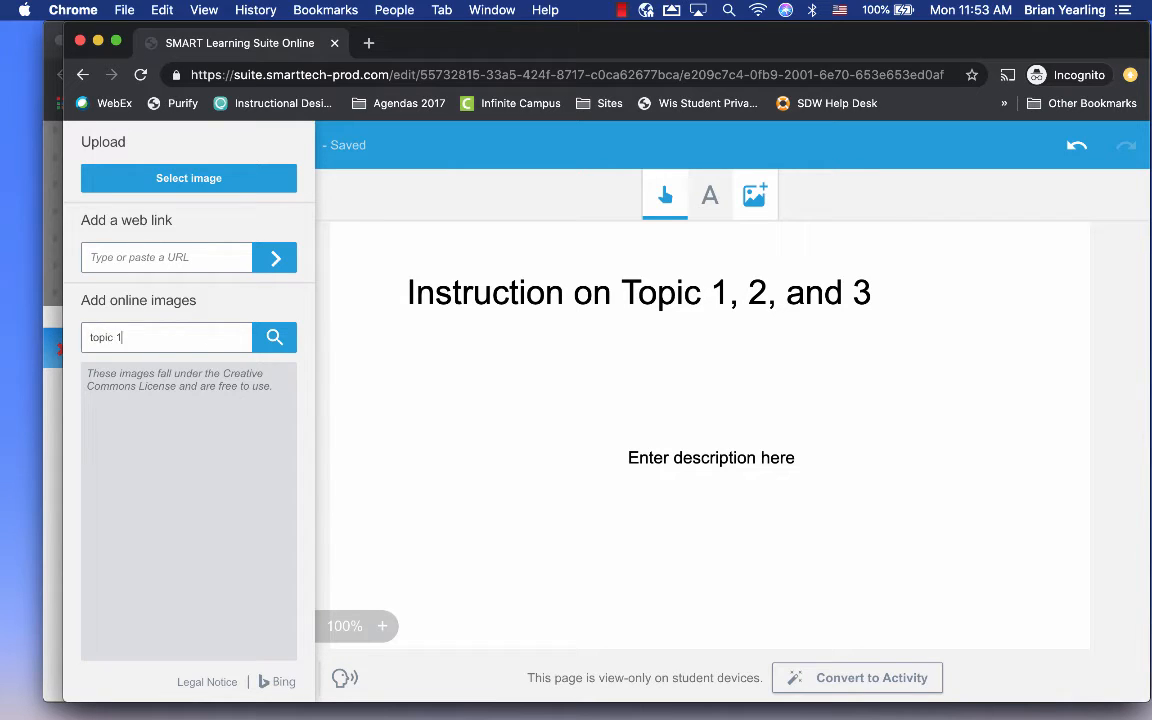
{"action": "key", "text": "Return"}
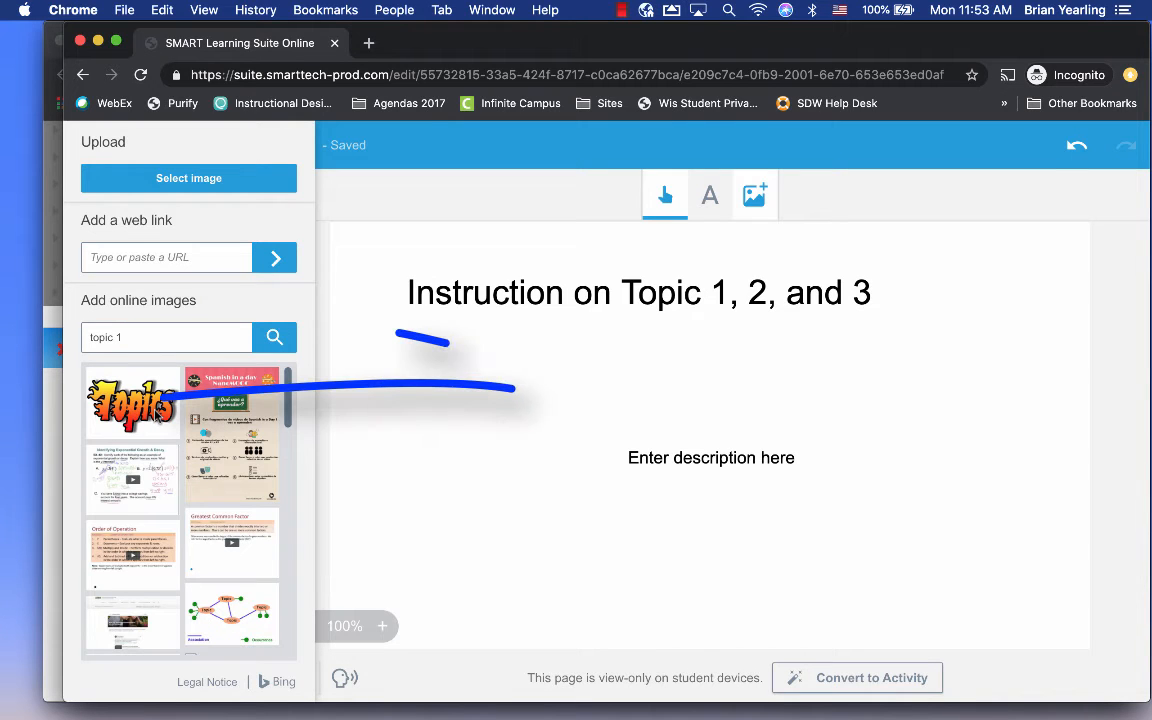
{"action": "left_click", "coordinate": [163, 403]}
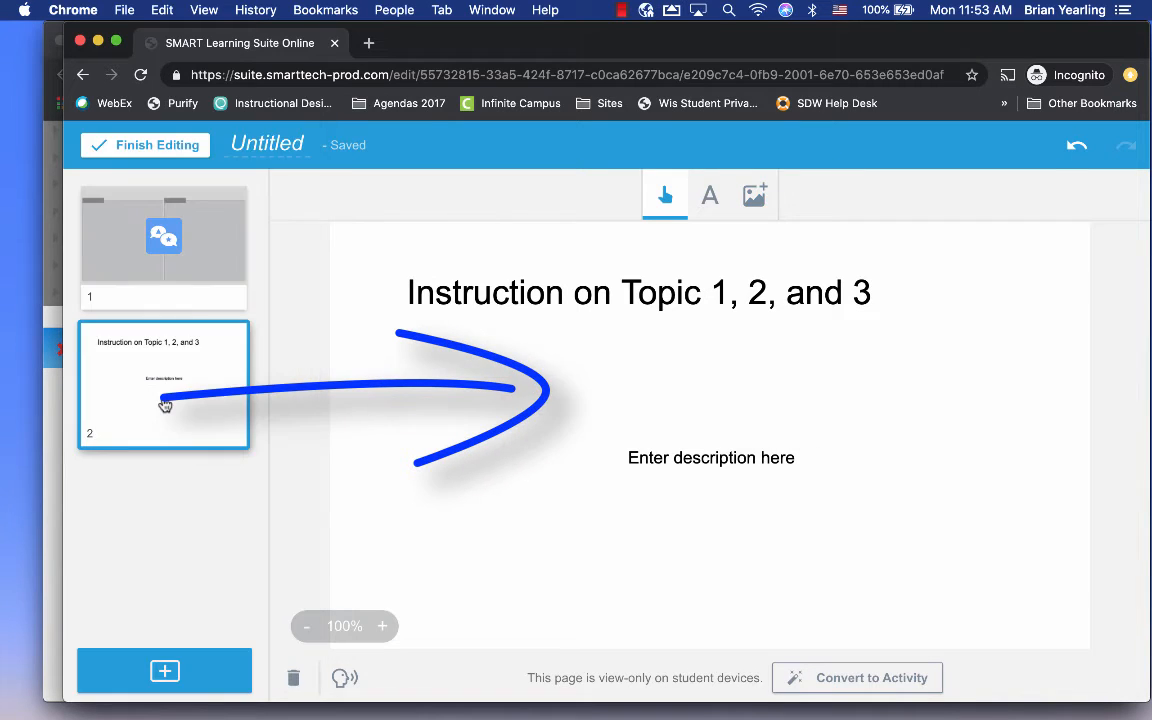
Move the Topics picture down and the description left on the instruction page, and place that page before the Shout It Out activity.
{"action": "left_click_drag", "start_coordinate": [912, 381], "coordinate": [908, 489]}
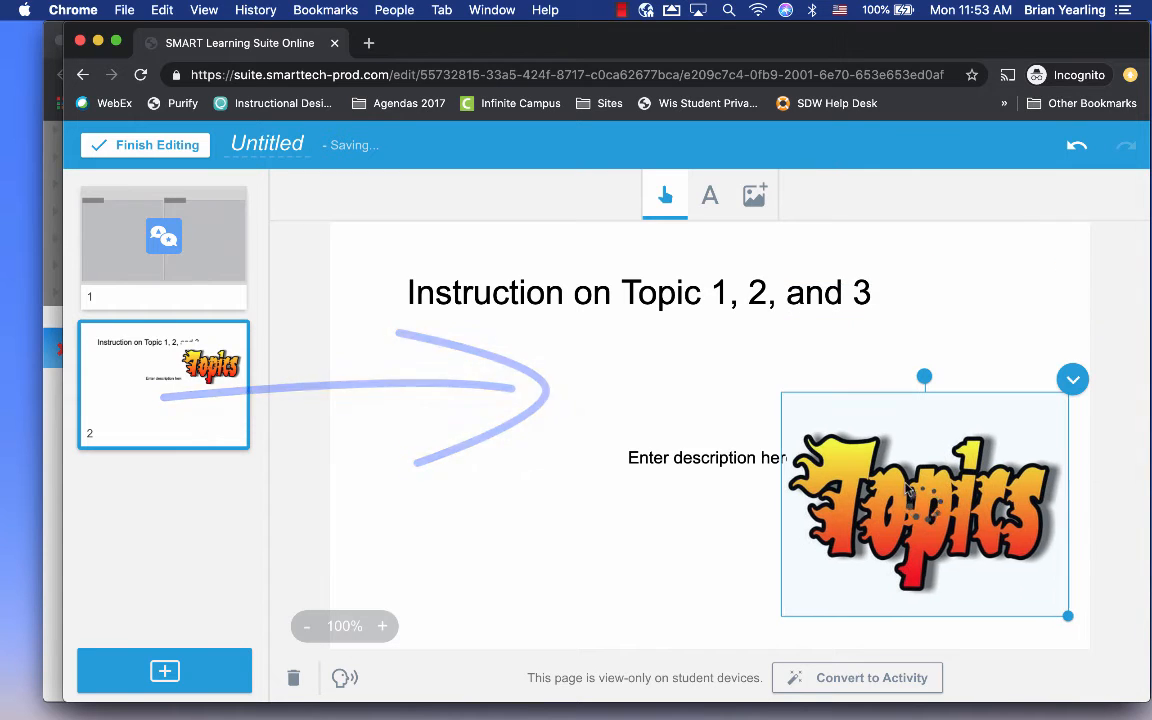
{"action": "left_click_drag", "start_coordinate": [676, 456], "coordinate": [532, 449]}
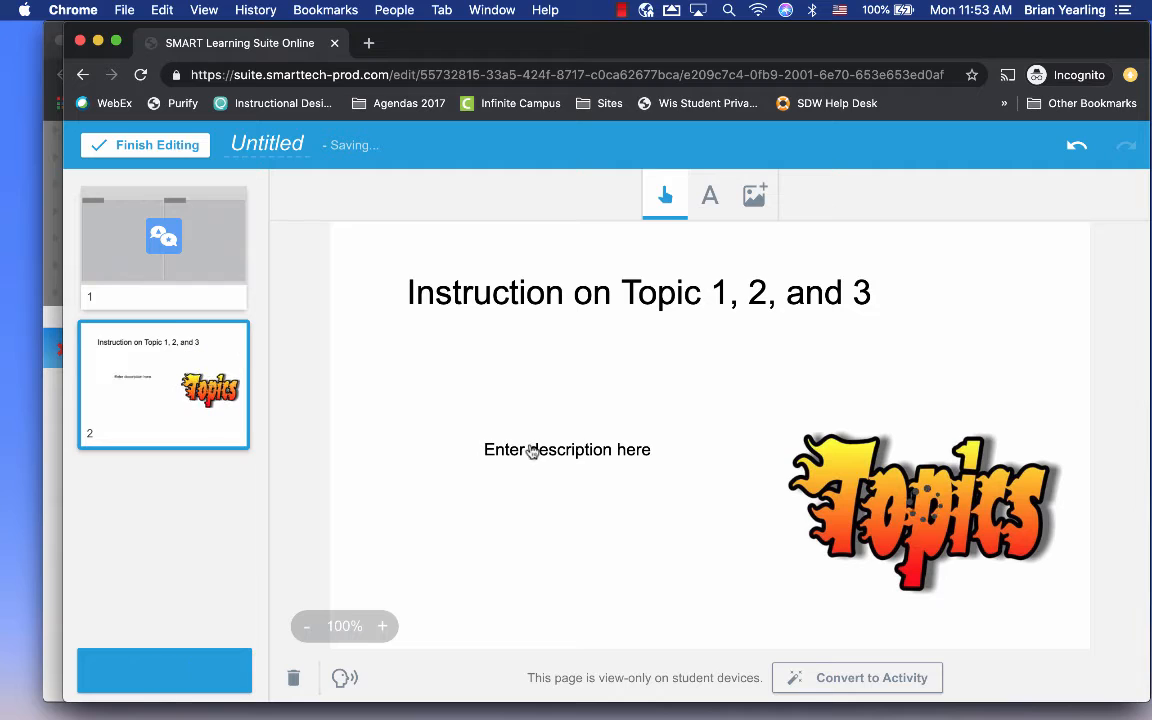
{"action": "mouse_move", "coordinate": [114, 407]}
{"action": "left_mouse_down"}
{"action": "mouse_move", "coordinate": [110, 295]}
{"action": "mouse_move", "coordinate": [97, 282]}
{"action": "mouse_move", "coordinate": [154, 167]}
{"action": "mouse_move", "coordinate": [141, 195]}
{"action": "left_mouse_up"}
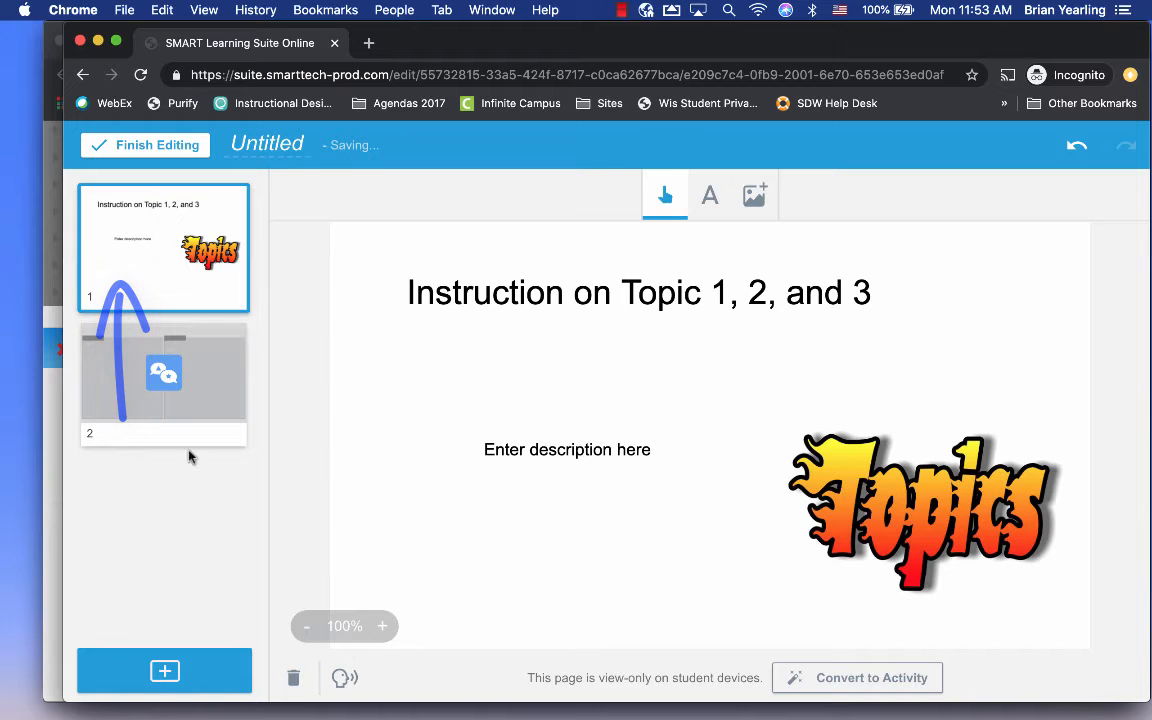
Add the Frayer Model graphic organizer to the lesson and place it after the Shout It Out activity as page 3.
{"action": "left_click", "coordinate": [195, 670]}
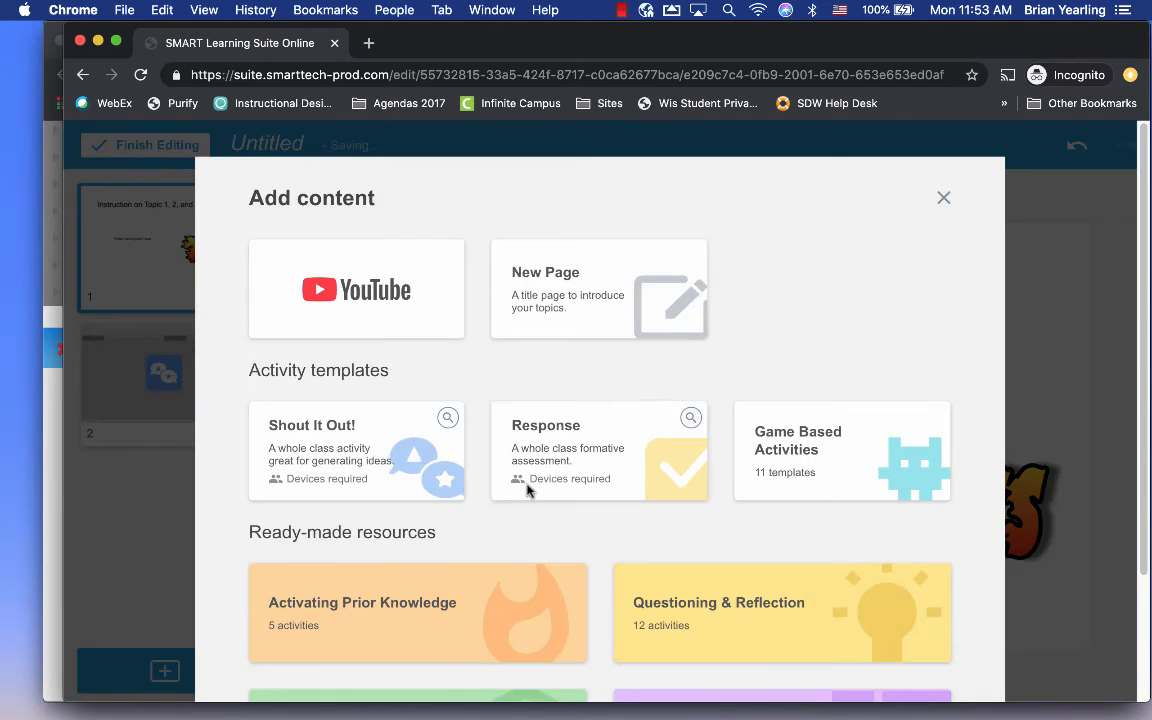
{"action": "scroll", "coordinate": [669, 186], "scroll_direction": "down", "scroll_amount": 3}
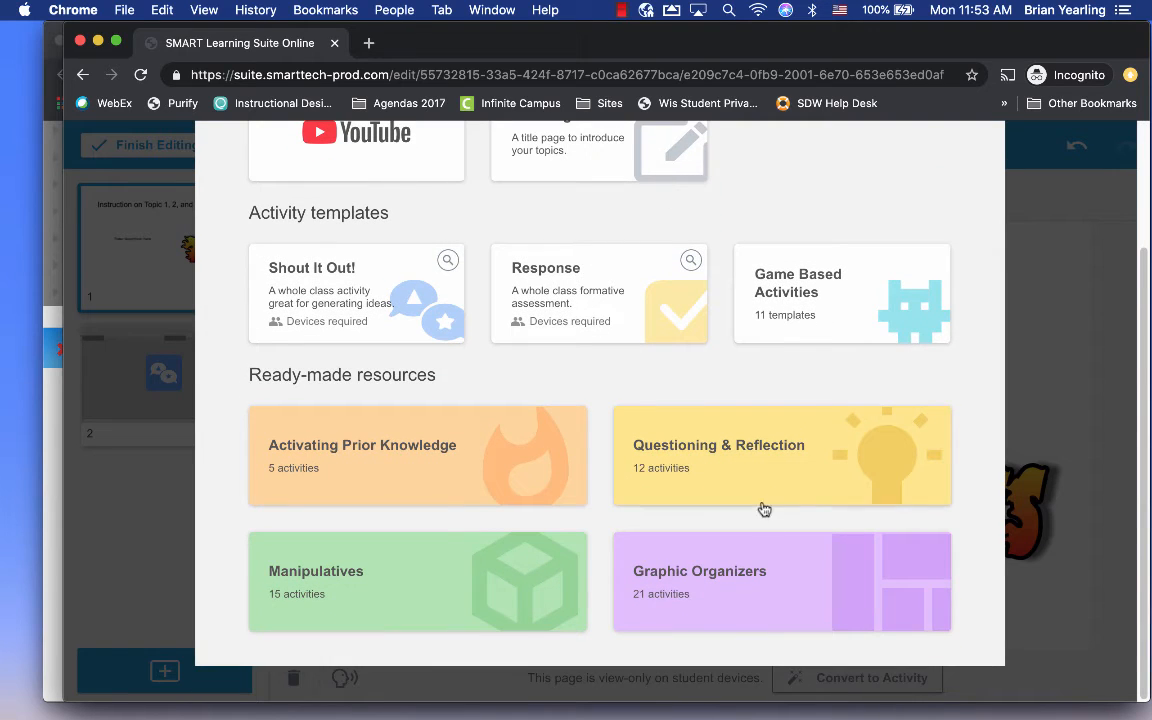
{"action": "left_click", "coordinate": [708, 575]}
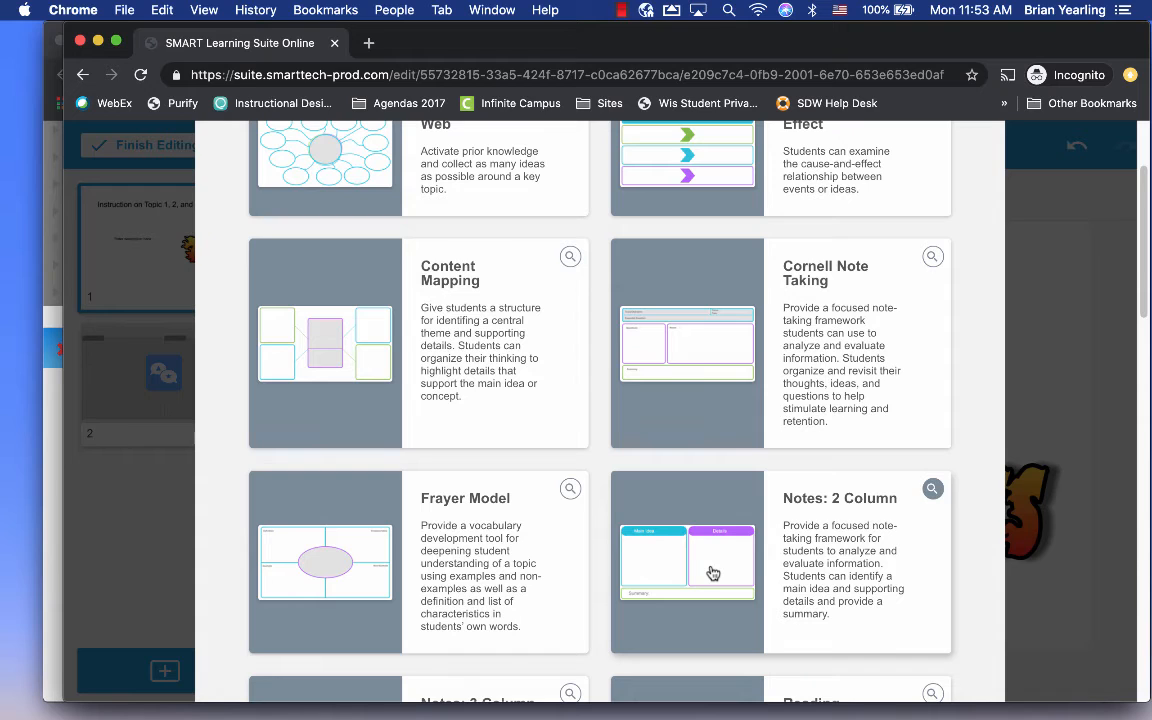
{"action": "left_click", "coordinate": [304, 562]}
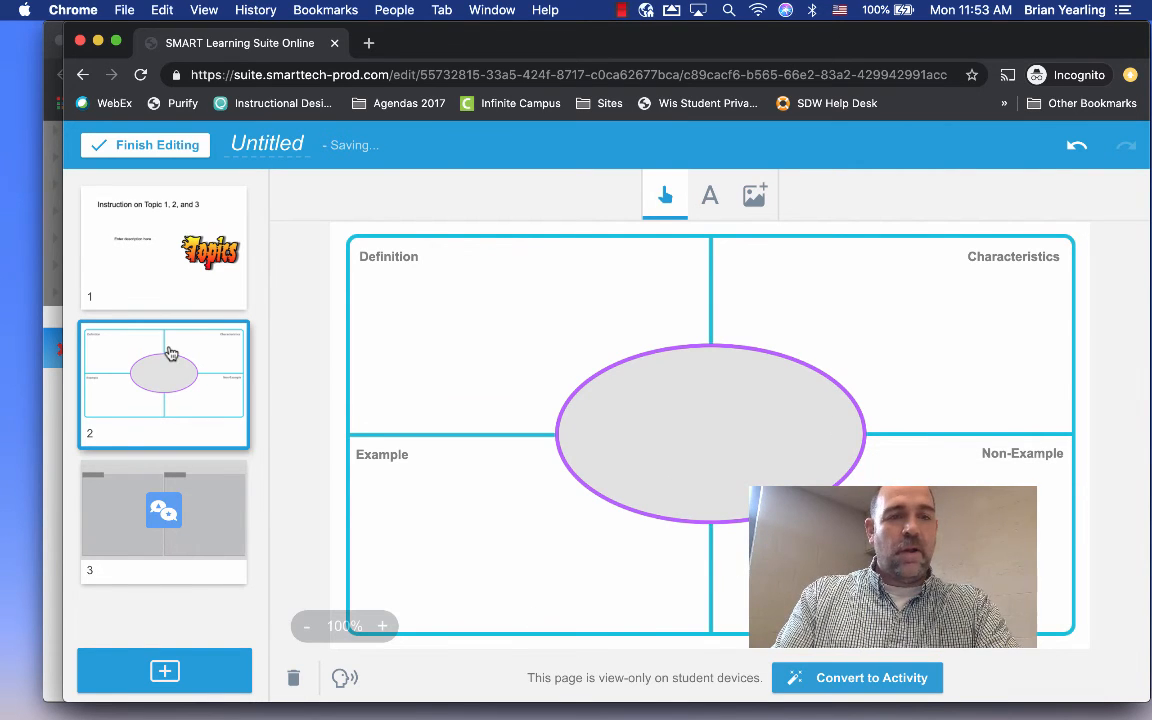
{"action": "left_click_drag", "start_coordinate": [170, 352], "coordinate": [170, 565]}
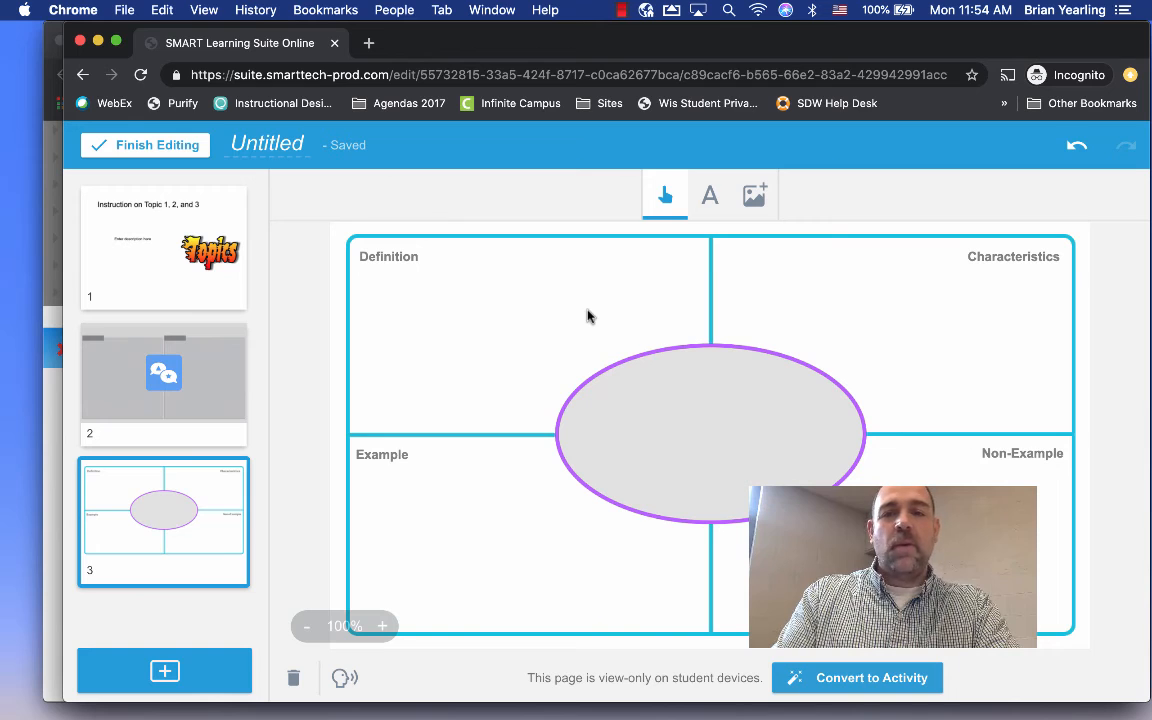
Rename the lesson "Topics 1 - 3 (Intro)" and finish editing it.
{"action": "left_click", "coordinate": [259, 150]}
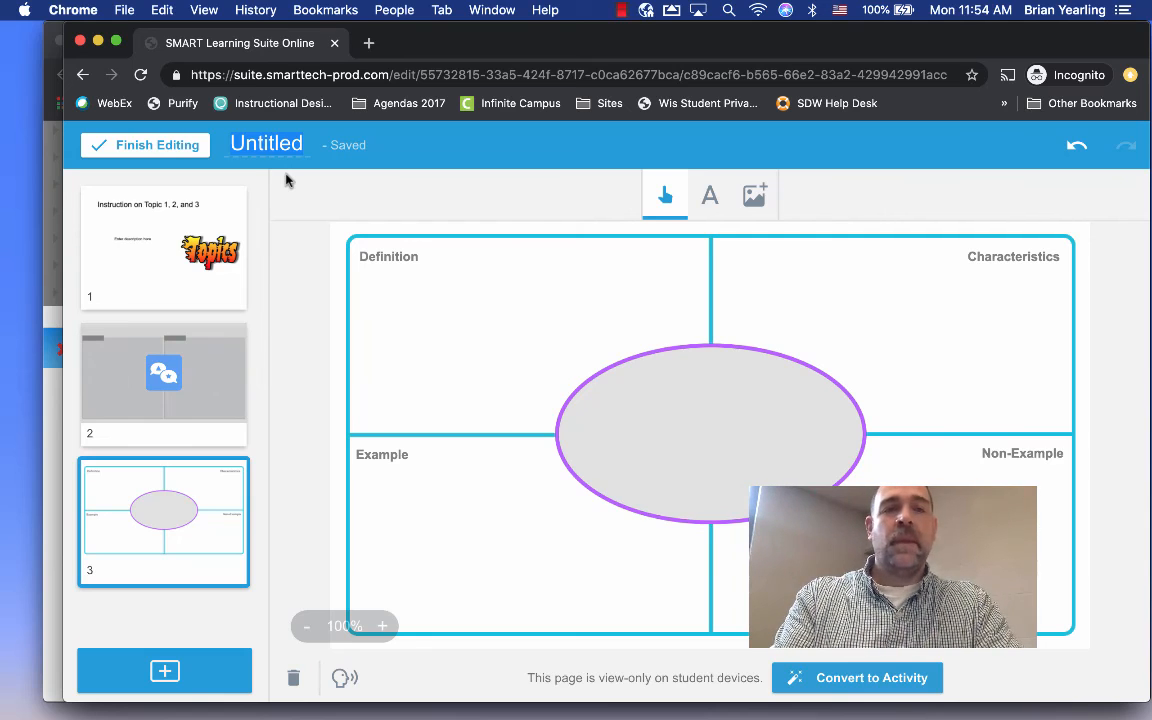
{"action": "type", "text": "T"}
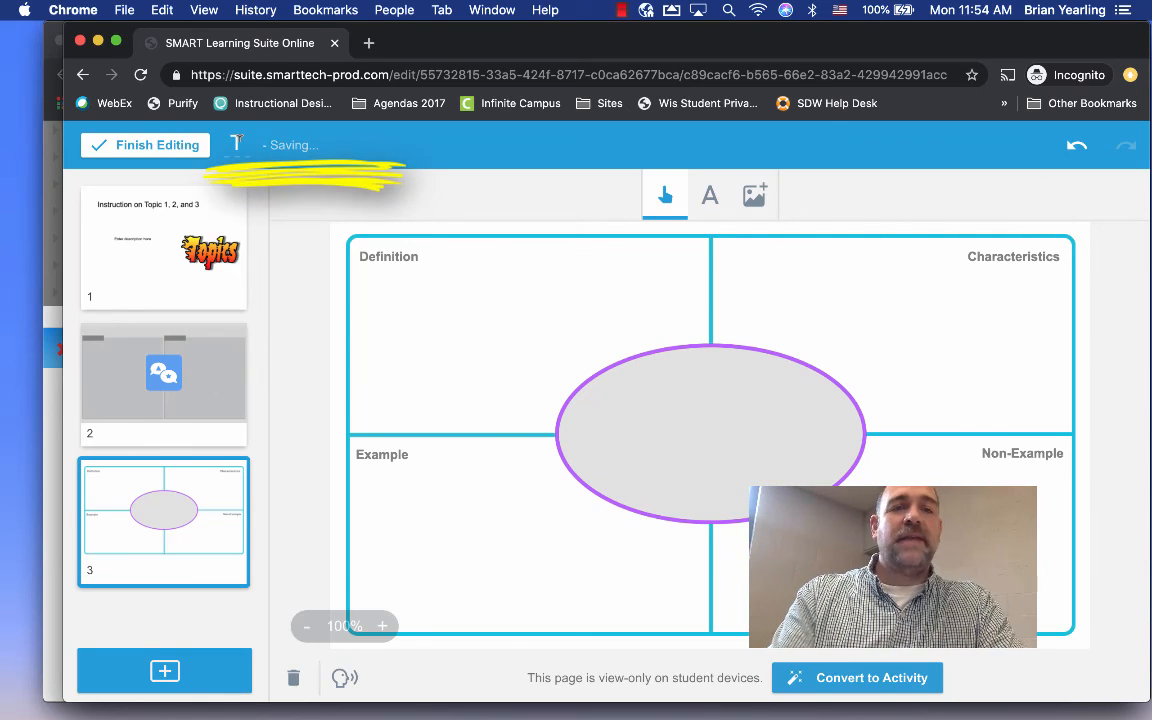
{"action": "type", "text": "opics 1 - 3"}
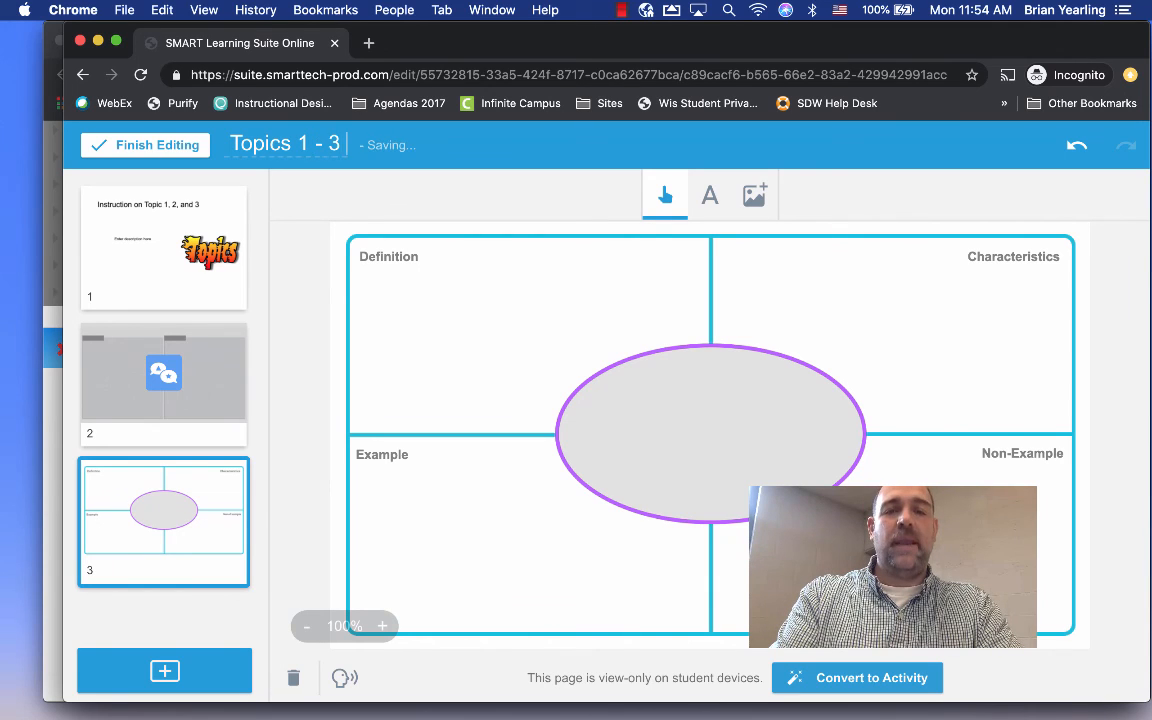
{"action": "key", "text": "Return"}
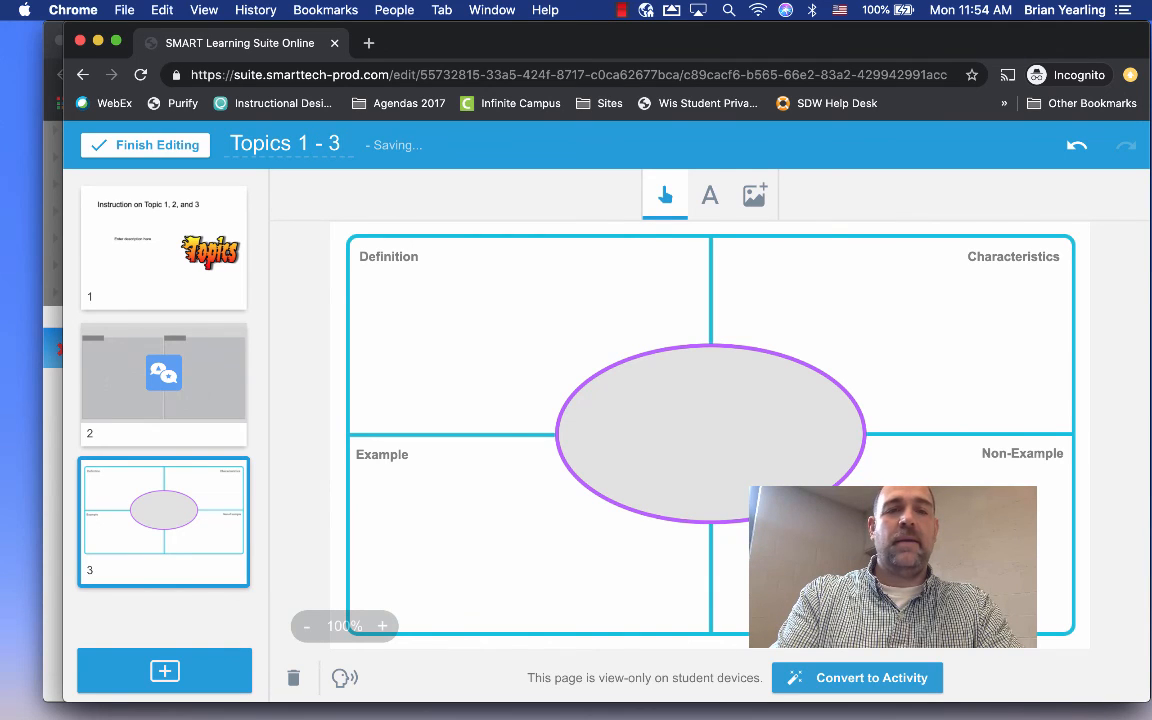
{"action": "type", "text": "(Intro"}
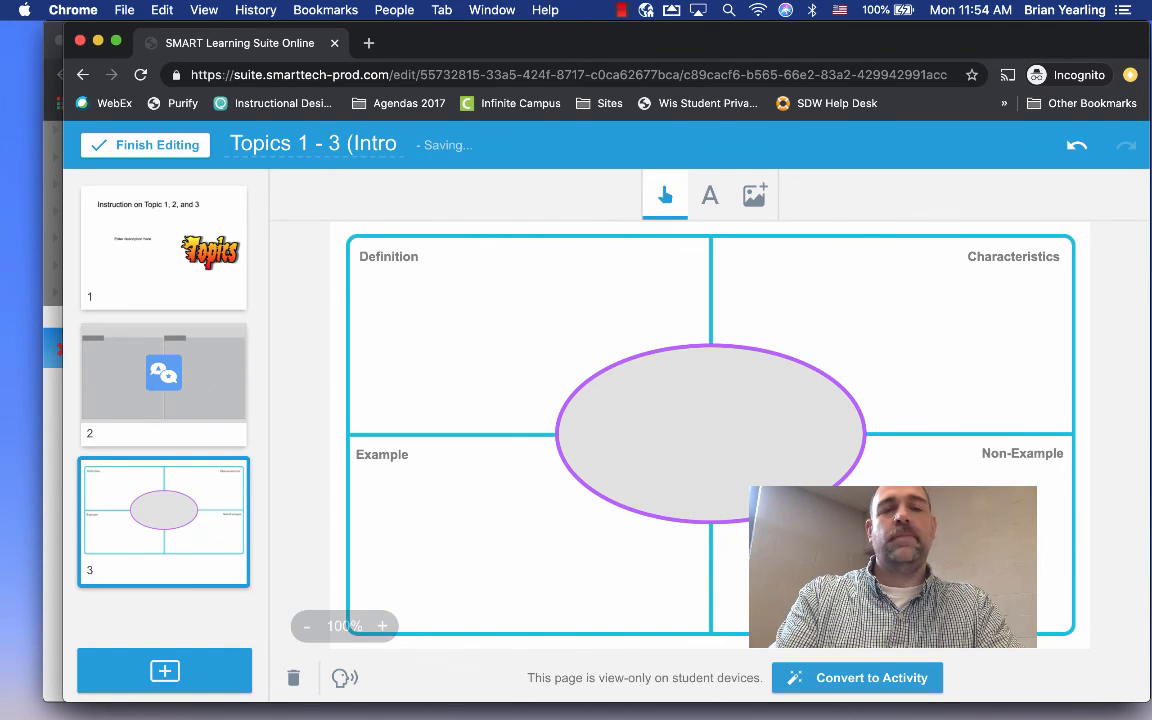
{"action": "type", "text": ")"}
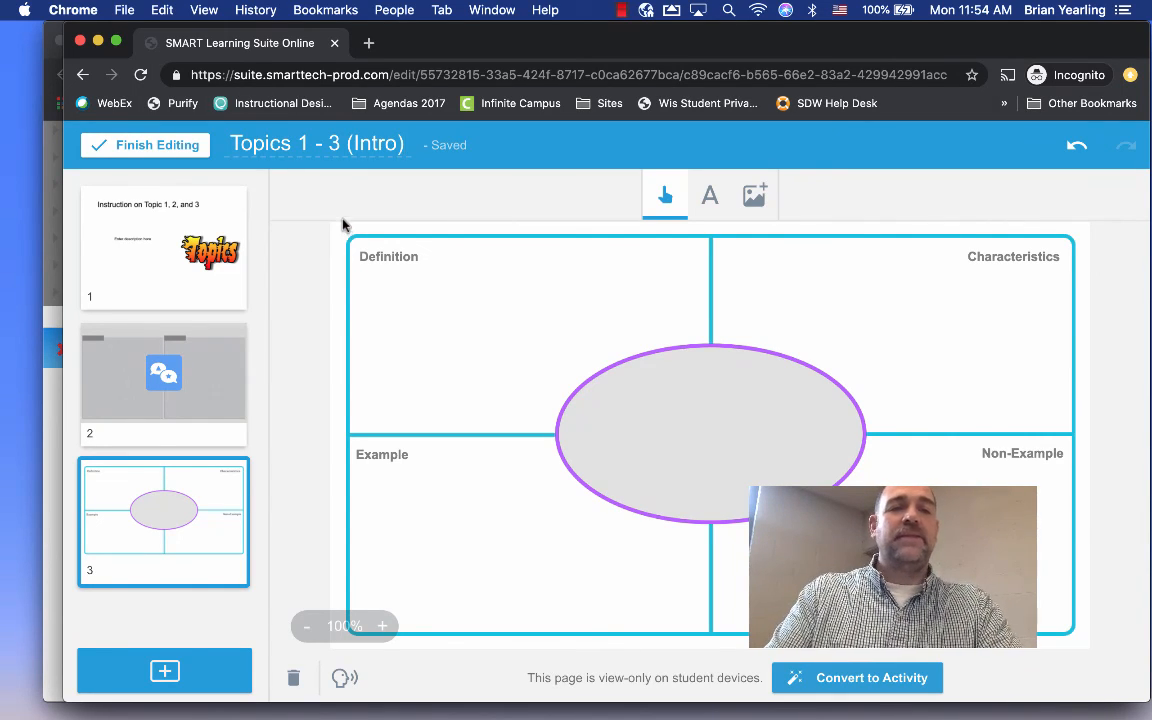
{"action": "left_click", "coordinate": [161, 147]}
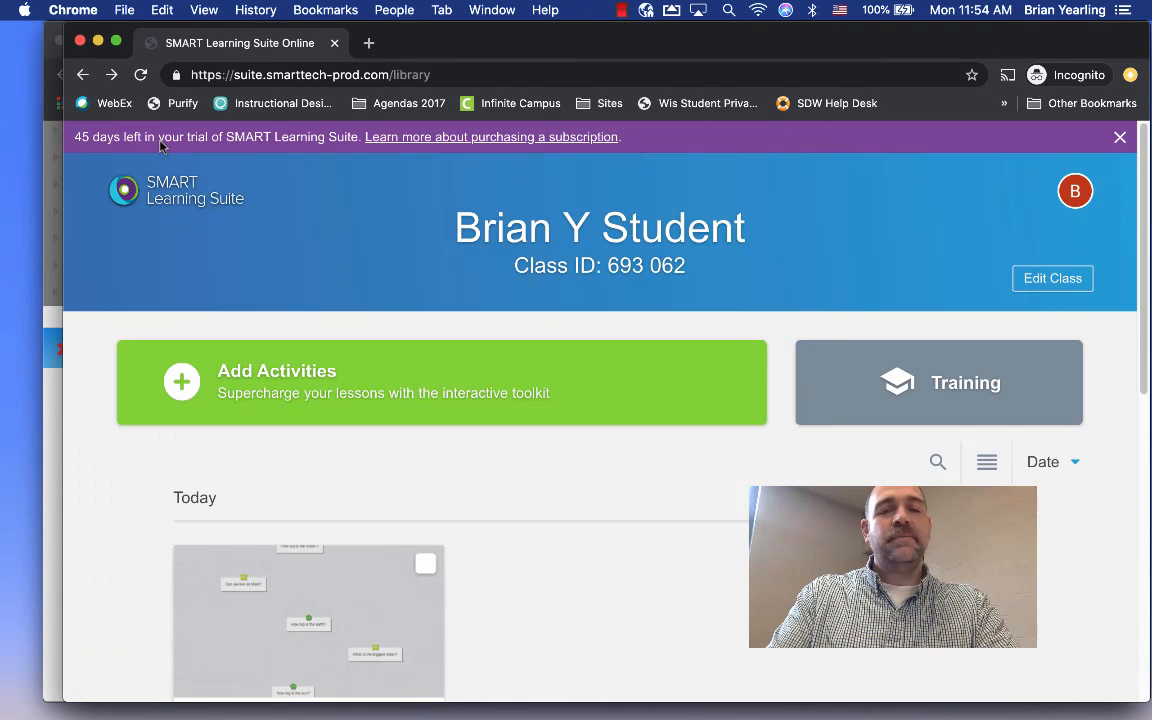